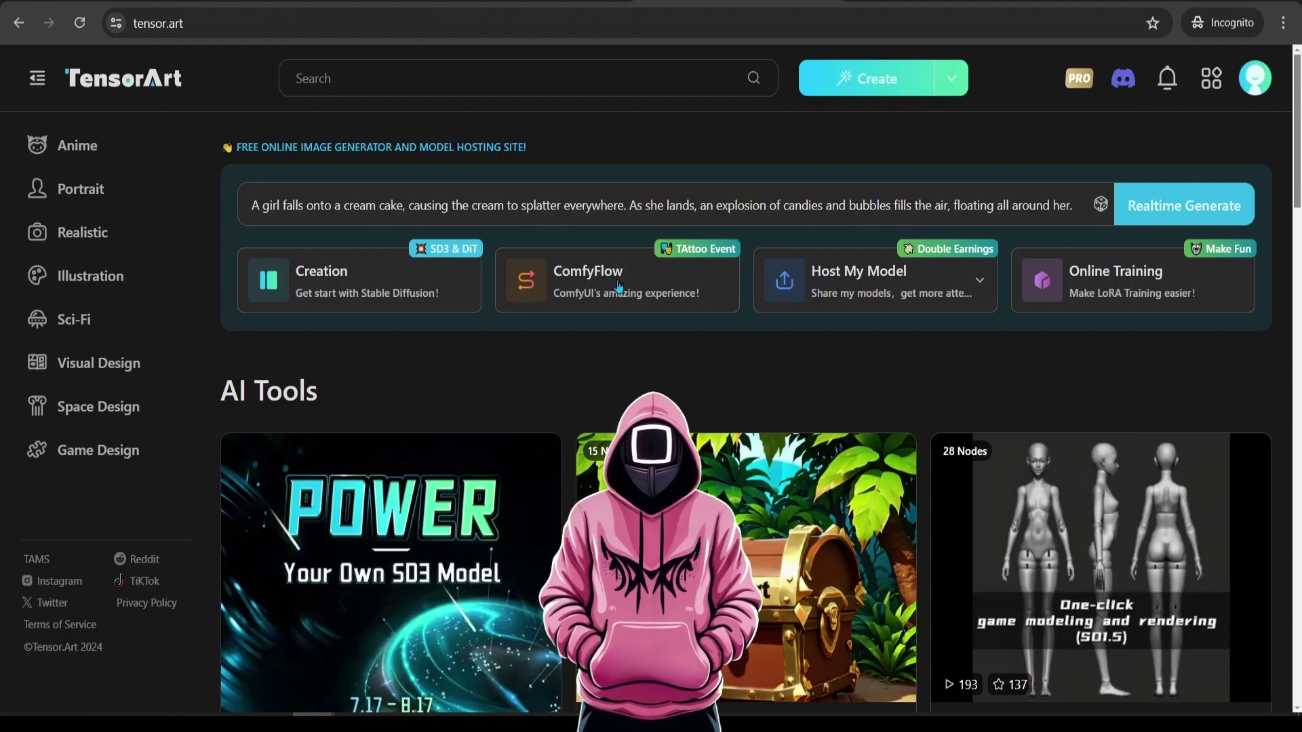
Bring up Tensor Art's Create menu, which lists Creation, ComfyFlow, New Post and New Article.
{"action": "mouse_move", "coordinate": [819, 278]}
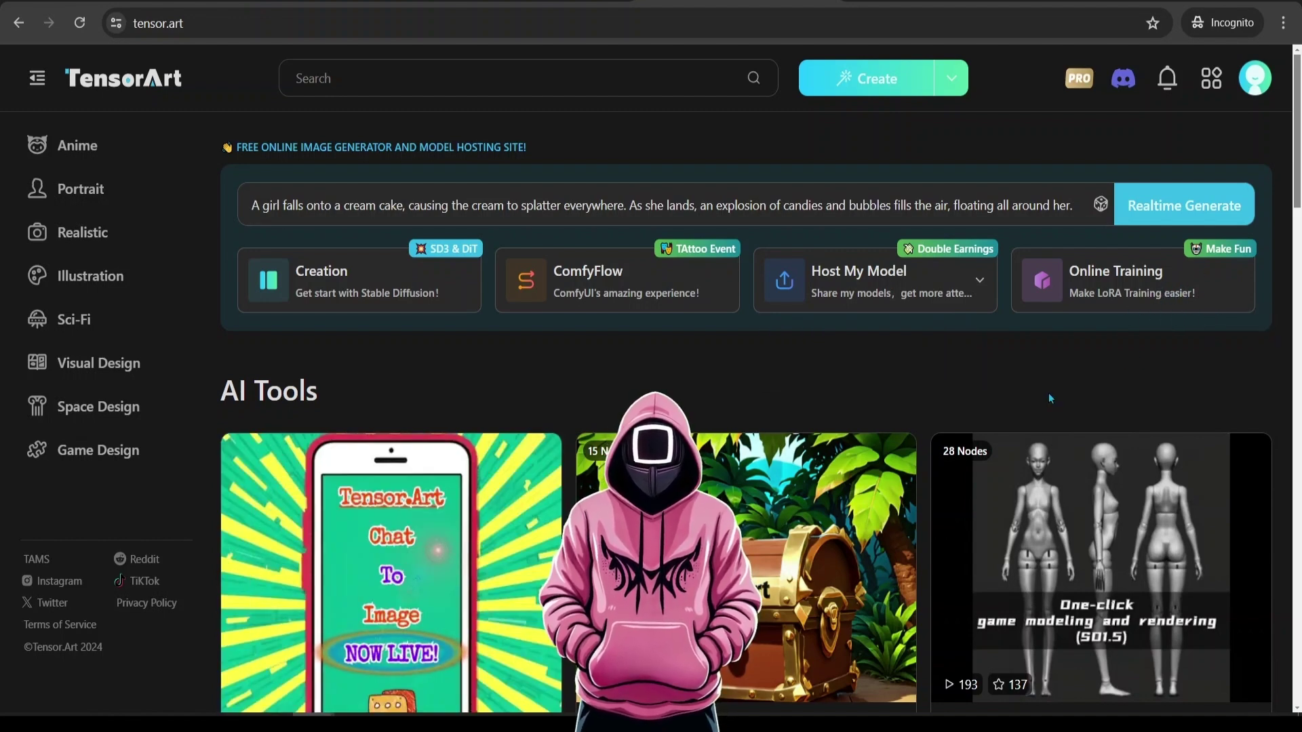
Open Text2Img, review the 'EasyNegative, cartoonish characteristics' negative prompt and scroll down to Models.
{"action": "mouse_move", "coordinate": [898, 85]}
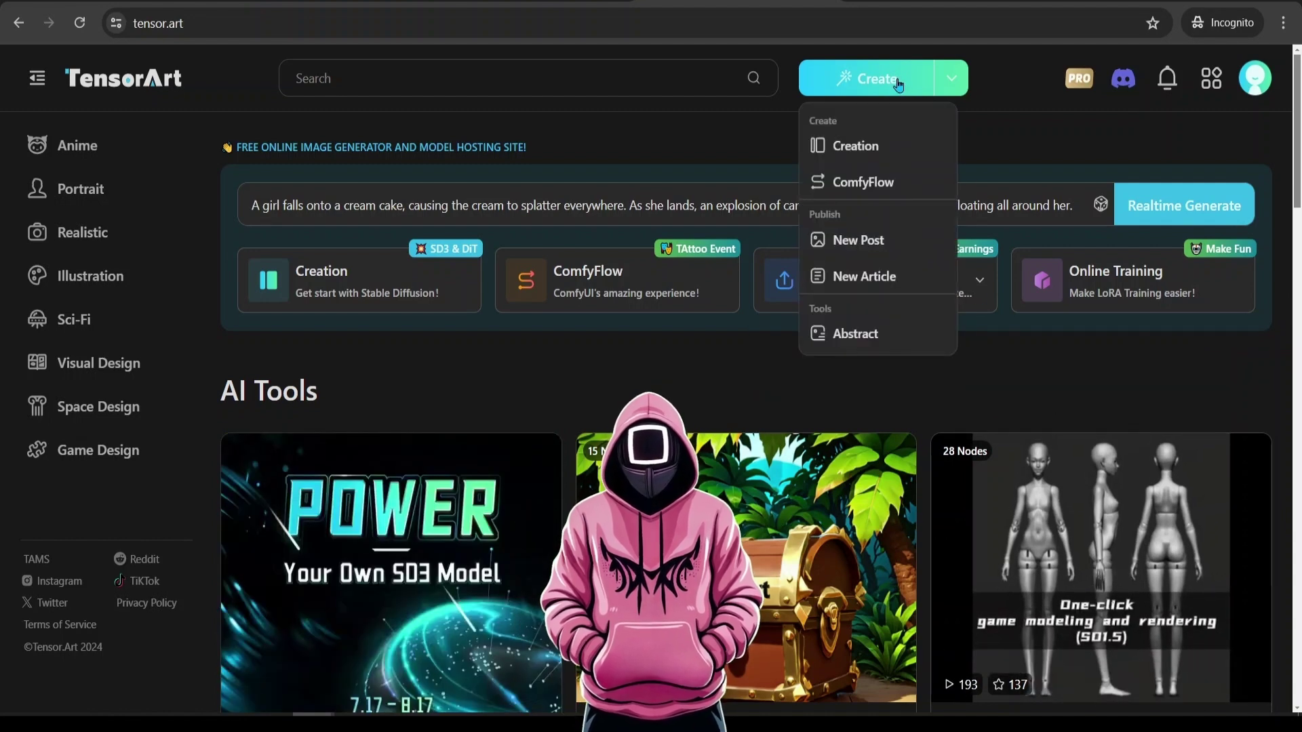
{"action": "left_click", "coordinate": [899, 85]}
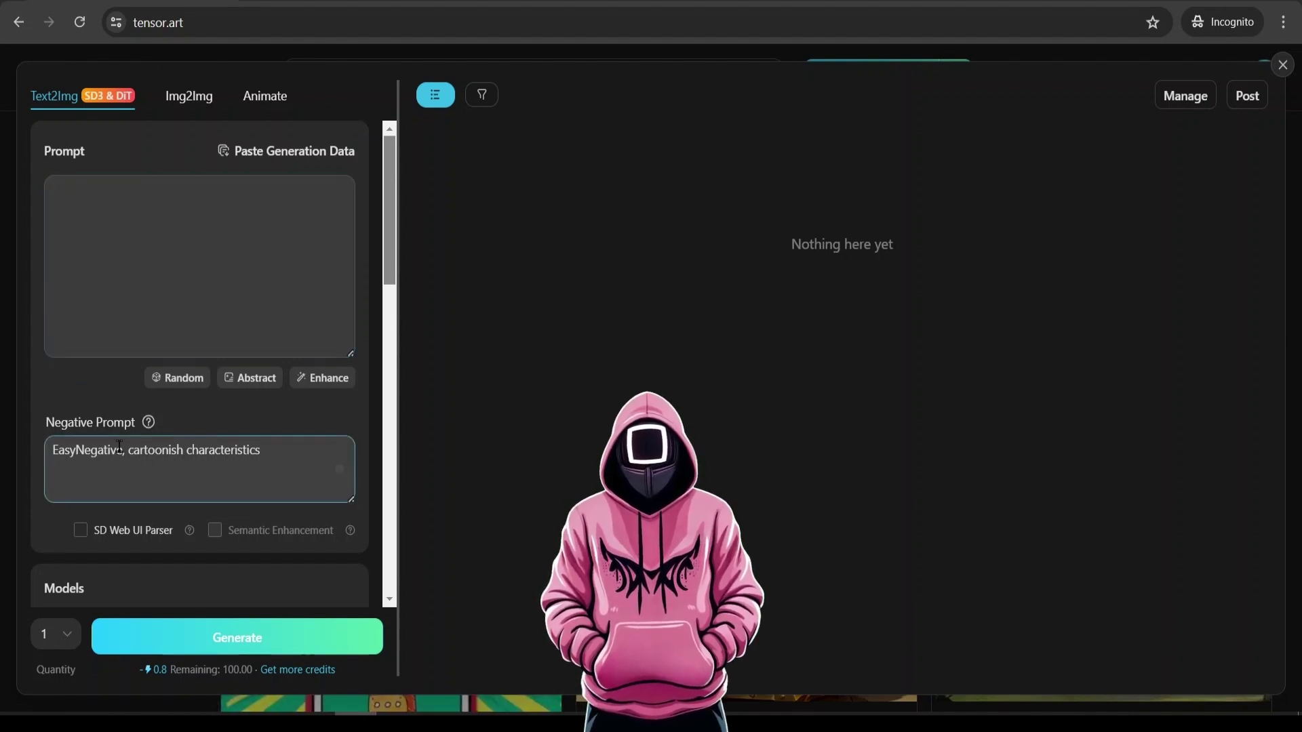
{"action": "double_click", "coordinate": [254, 452]}
{"action": "left_click_drag", "start_coordinate": [57, 449], "coordinate": [149, 468]}
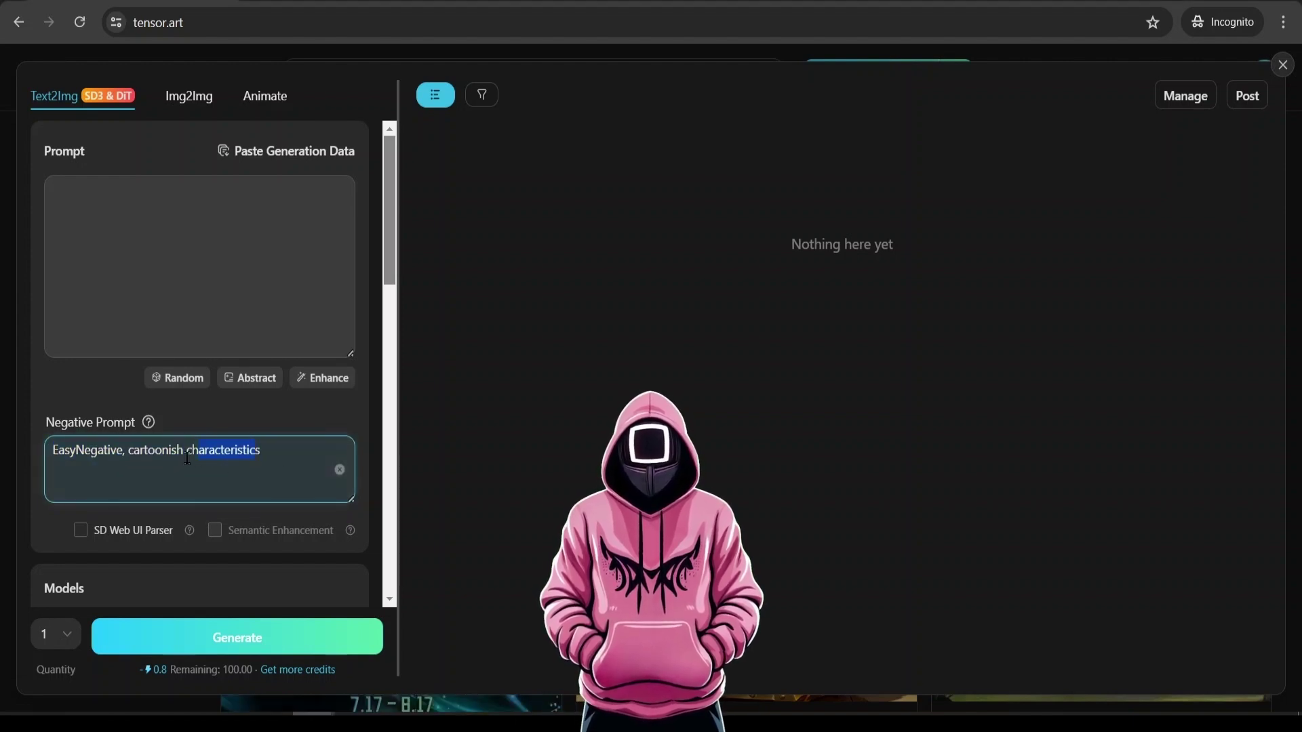
{"action": "scroll", "coordinate": [241, 455], "scroll_direction": "down", "scroll_amount": 3}
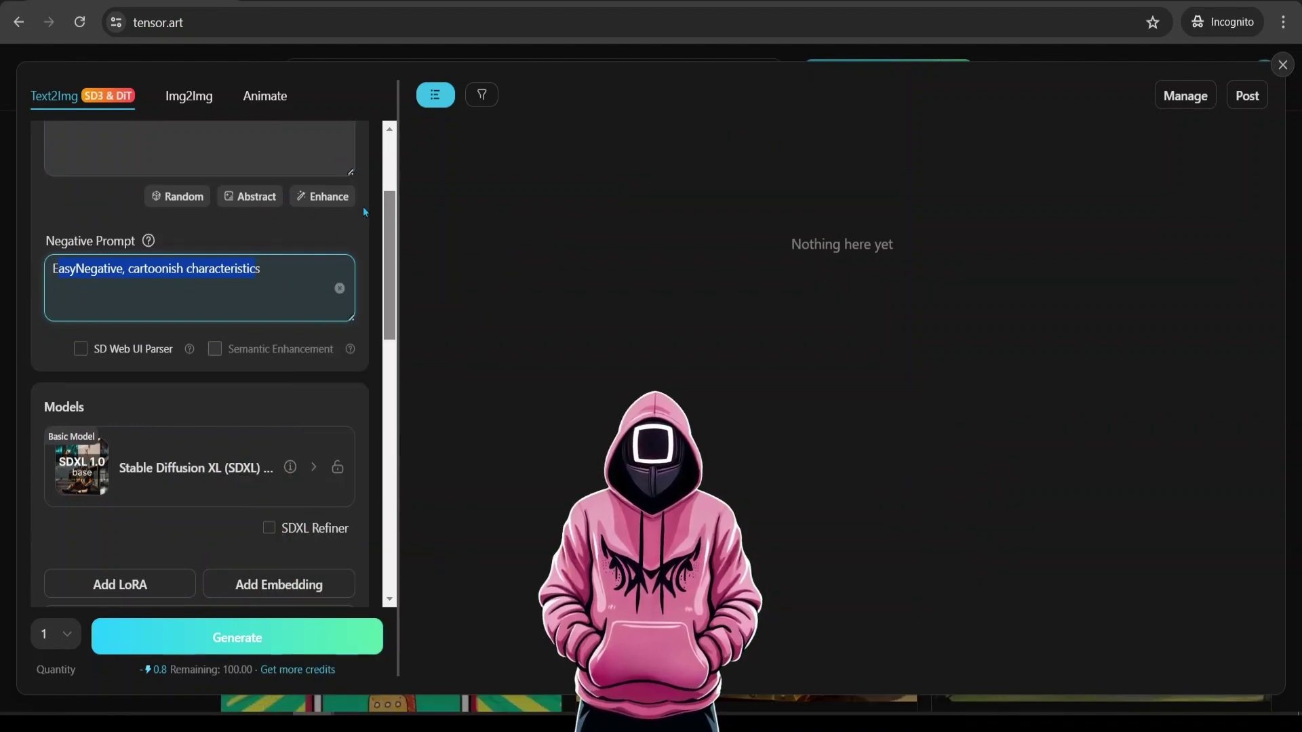
{"action": "left_click_drag", "start_coordinate": [387, 216], "coordinate": [381, 265]}
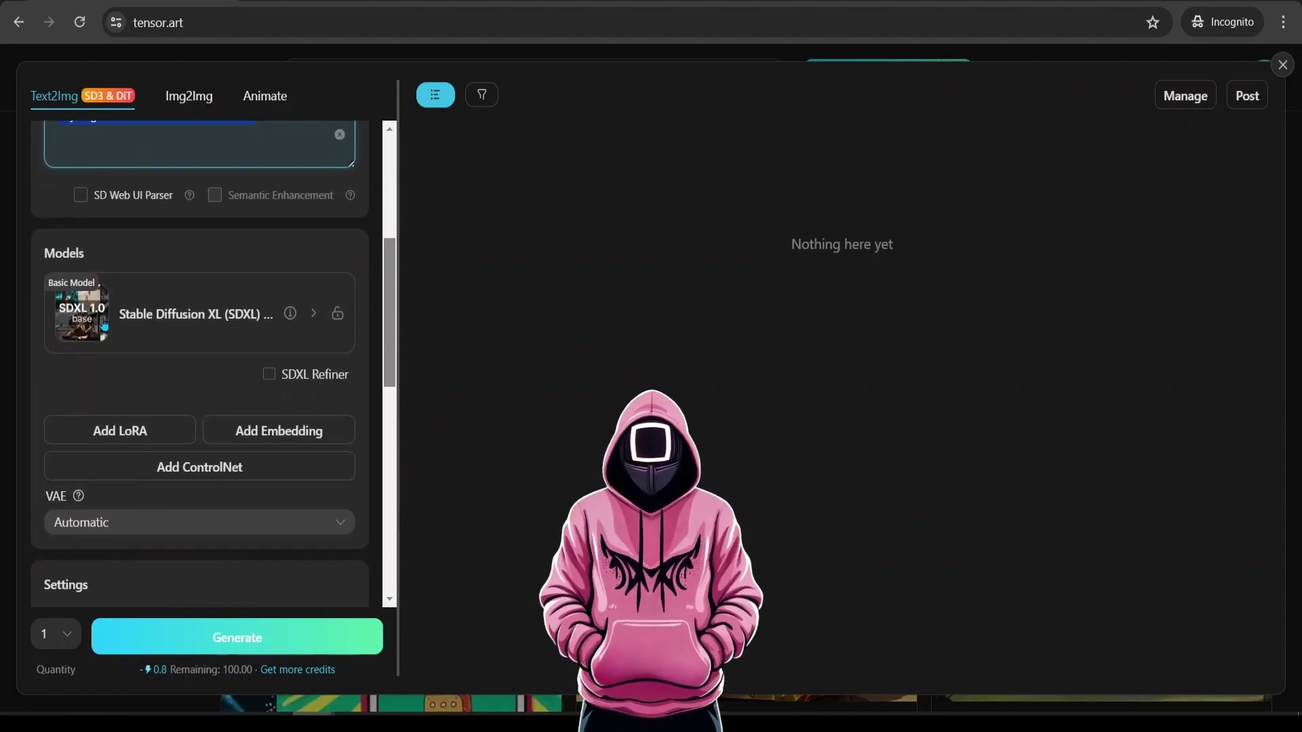
Switch the base model to Stable Diffusion 3 SD3 and choose the Portrait aspect ratio.
{"action": "left_click", "coordinate": [171, 323]}
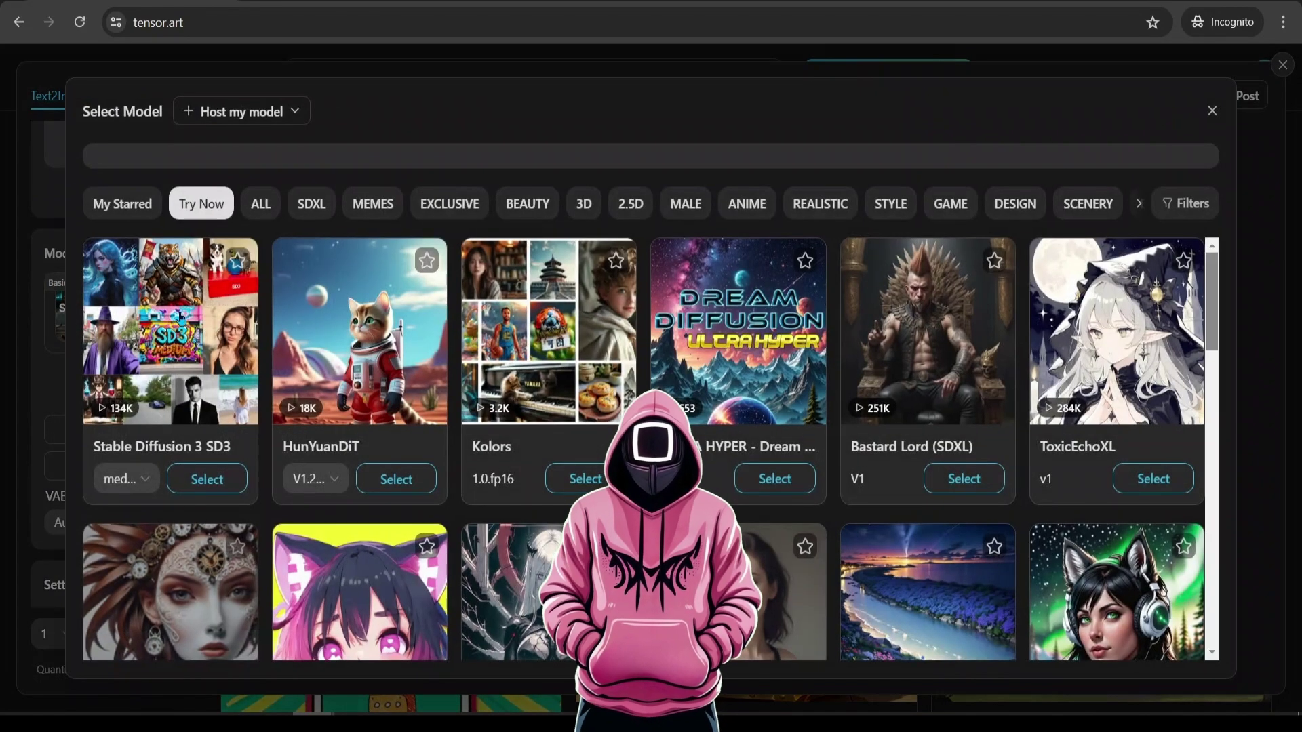
{"action": "left_click", "coordinate": [171, 335]}
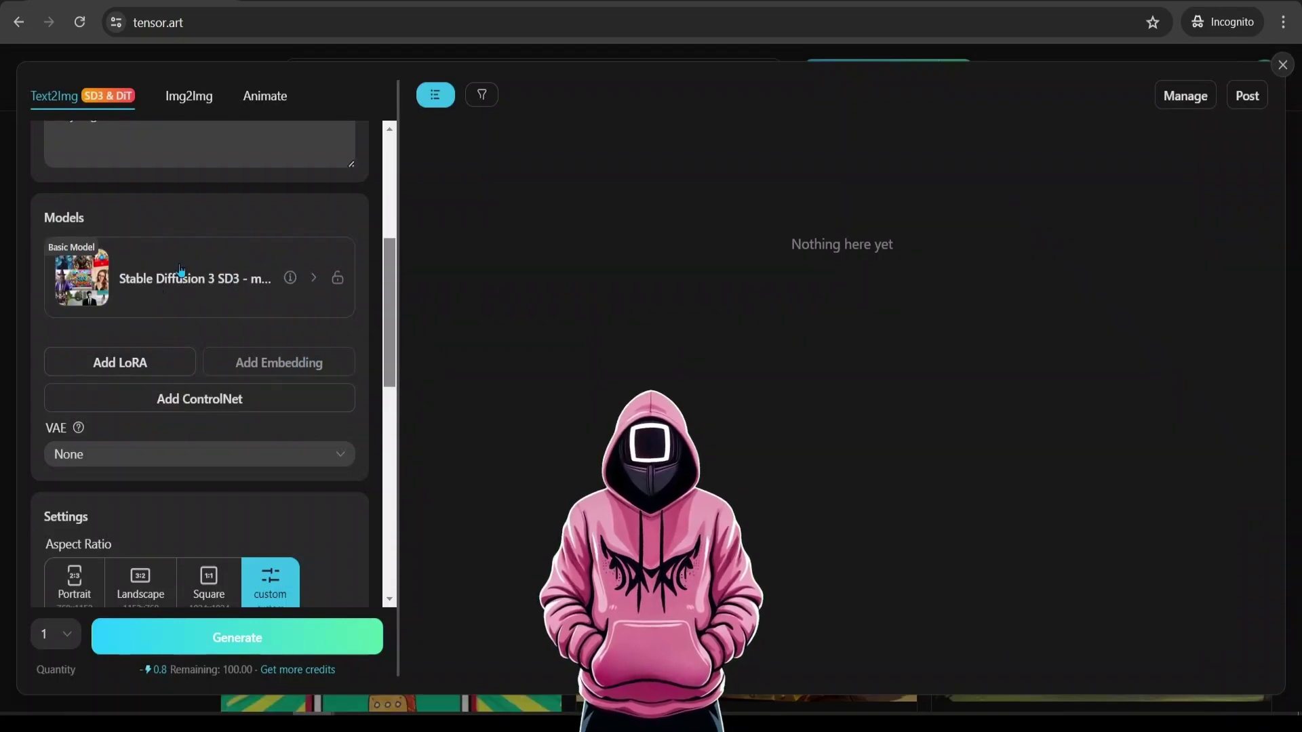
{"action": "scroll", "coordinate": [236, 273], "scroll_direction": "down", "scroll_amount": 3}
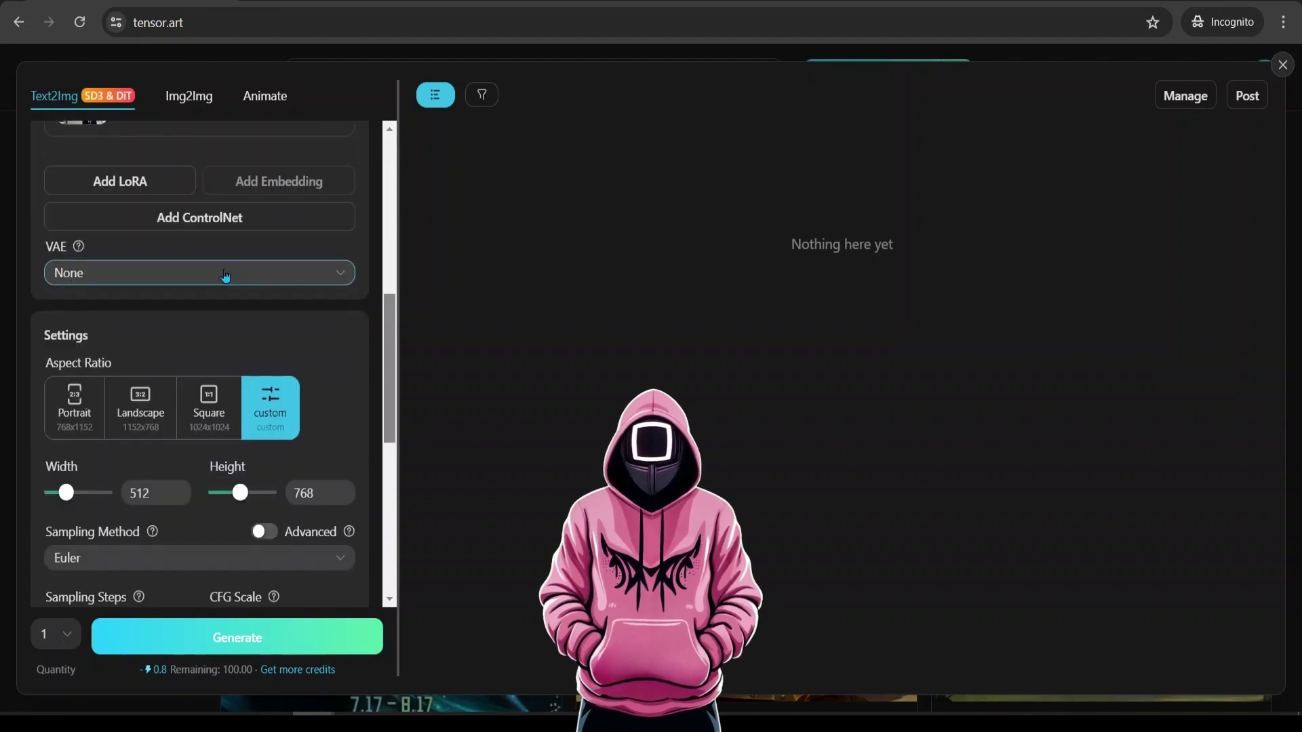
{"action": "left_click", "coordinate": [75, 410]}
Set Upscale to 1x and Quantity to 2, then preview the model's sample images.
{"action": "scroll", "coordinate": [162, 374], "scroll_direction": "down", "scroll_amount": 1}
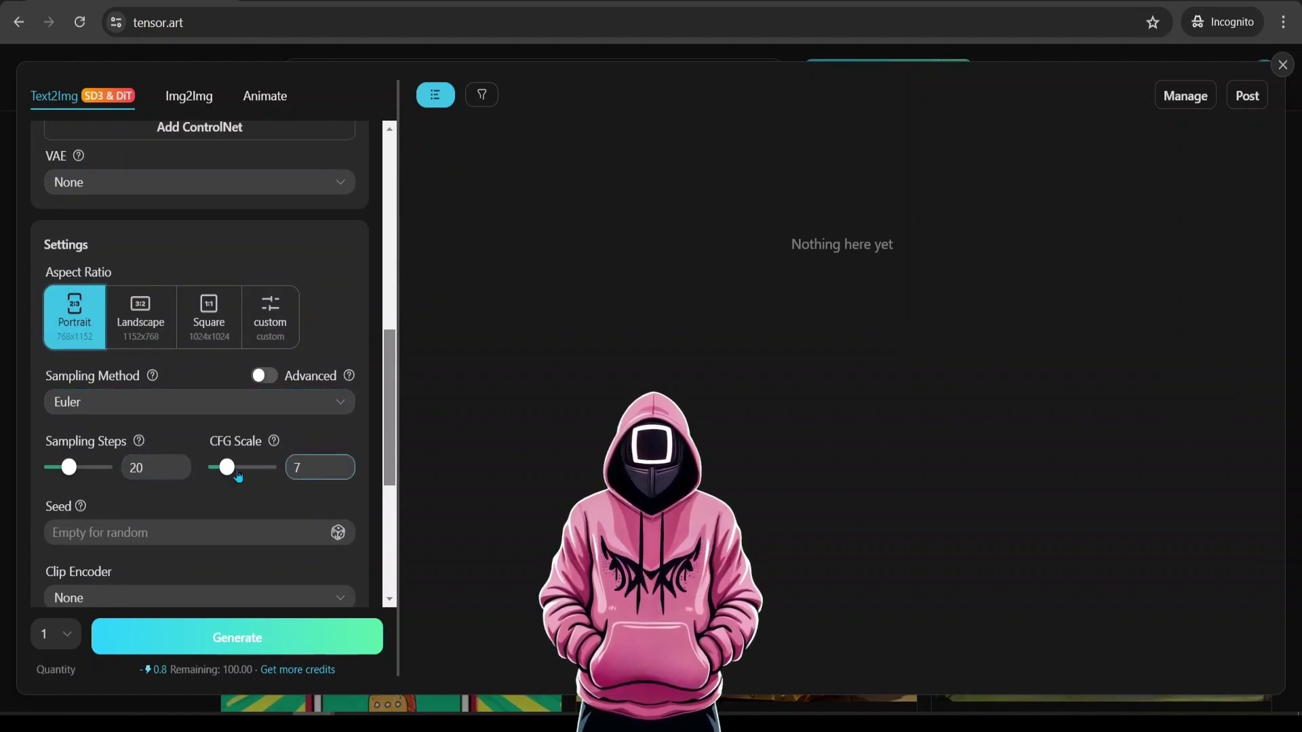
{"action": "scroll", "coordinate": [232, 458], "scroll_direction": "down", "scroll_amount": 1}
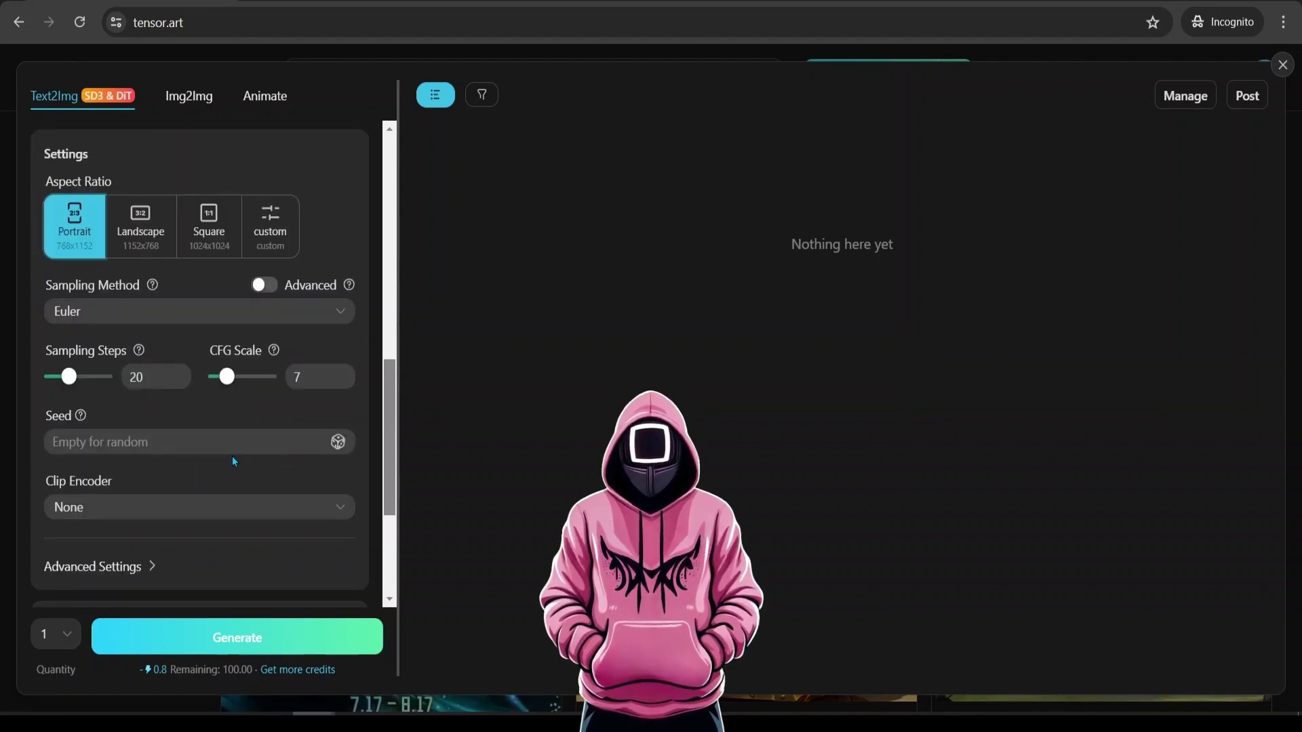
{"action": "scroll", "coordinate": [232, 455], "scroll_direction": "down", "scroll_amount": 1}
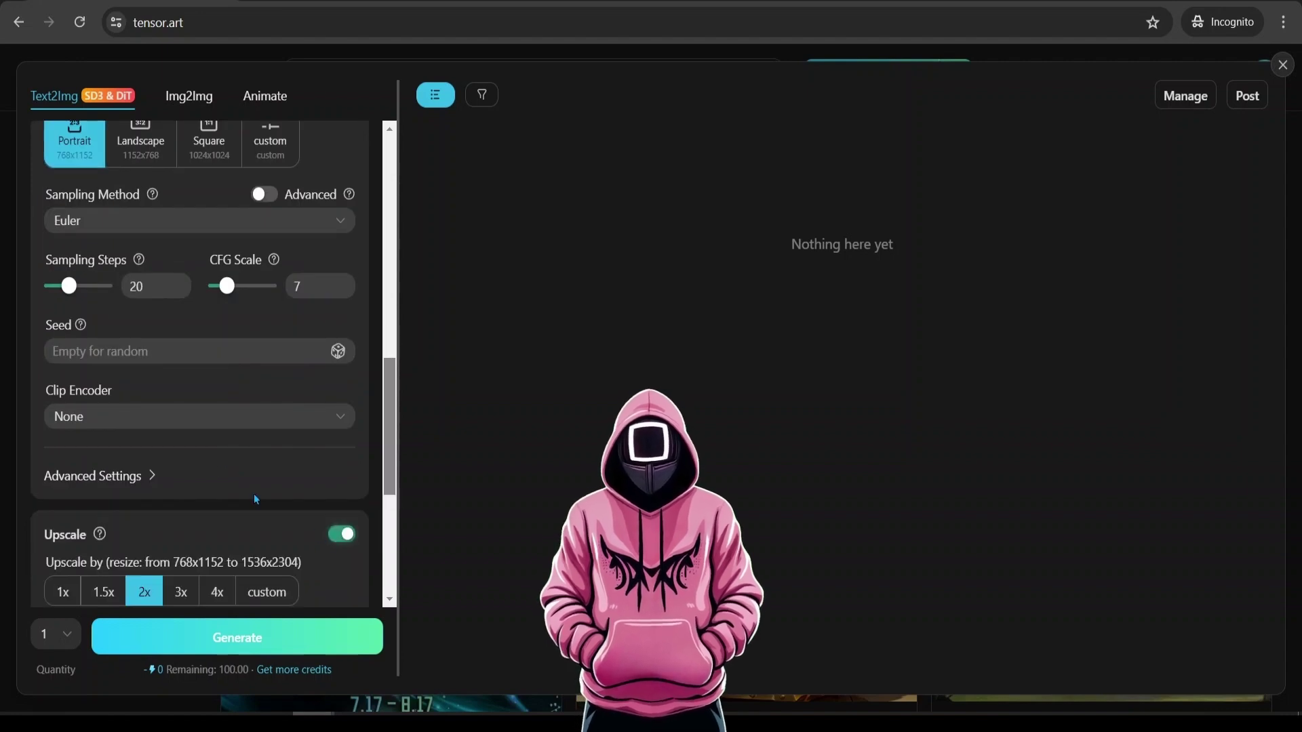
{"action": "scroll", "coordinate": [256, 499], "scroll_direction": "down", "scroll_amount": 1}
{"action": "left_click", "coordinate": [62, 499]}
{"action": "scroll", "coordinate": [242, 500], "scroll_direction": "down", "scroll_amount": 3}
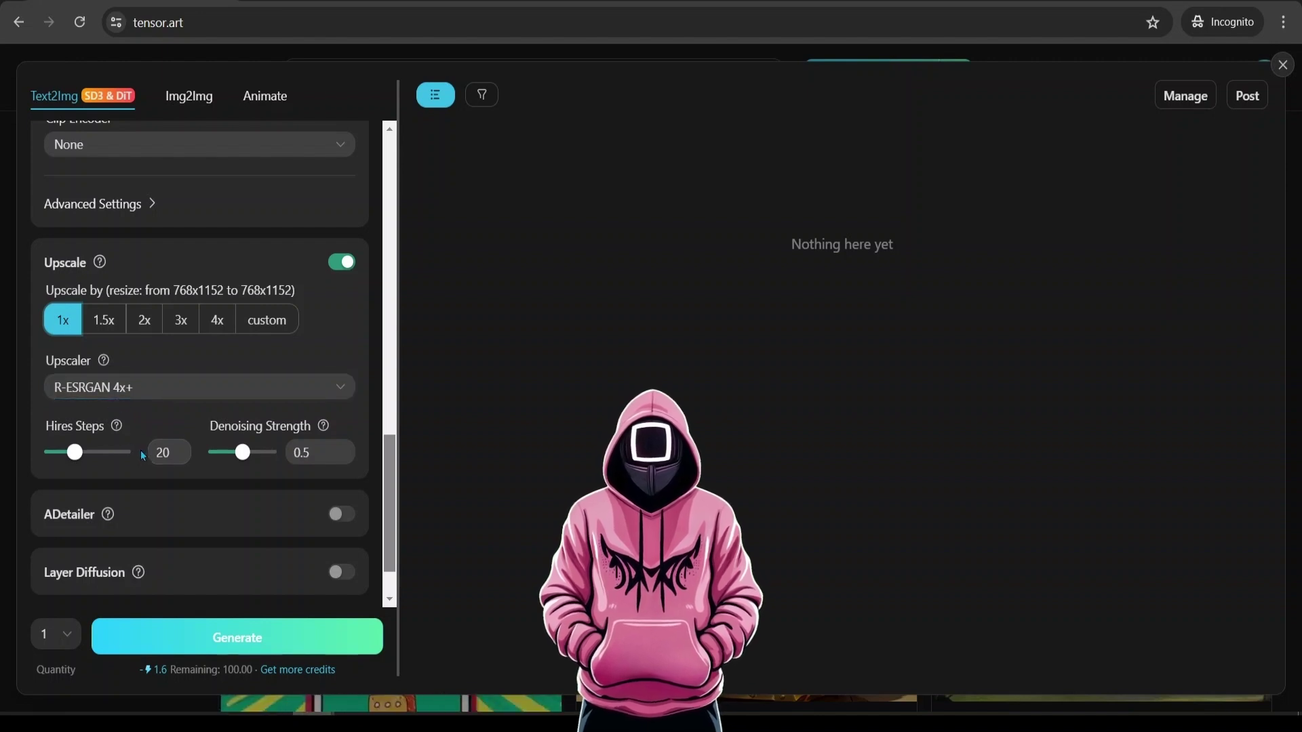
{"action": "left_click", "coordinate": [56, 634]}
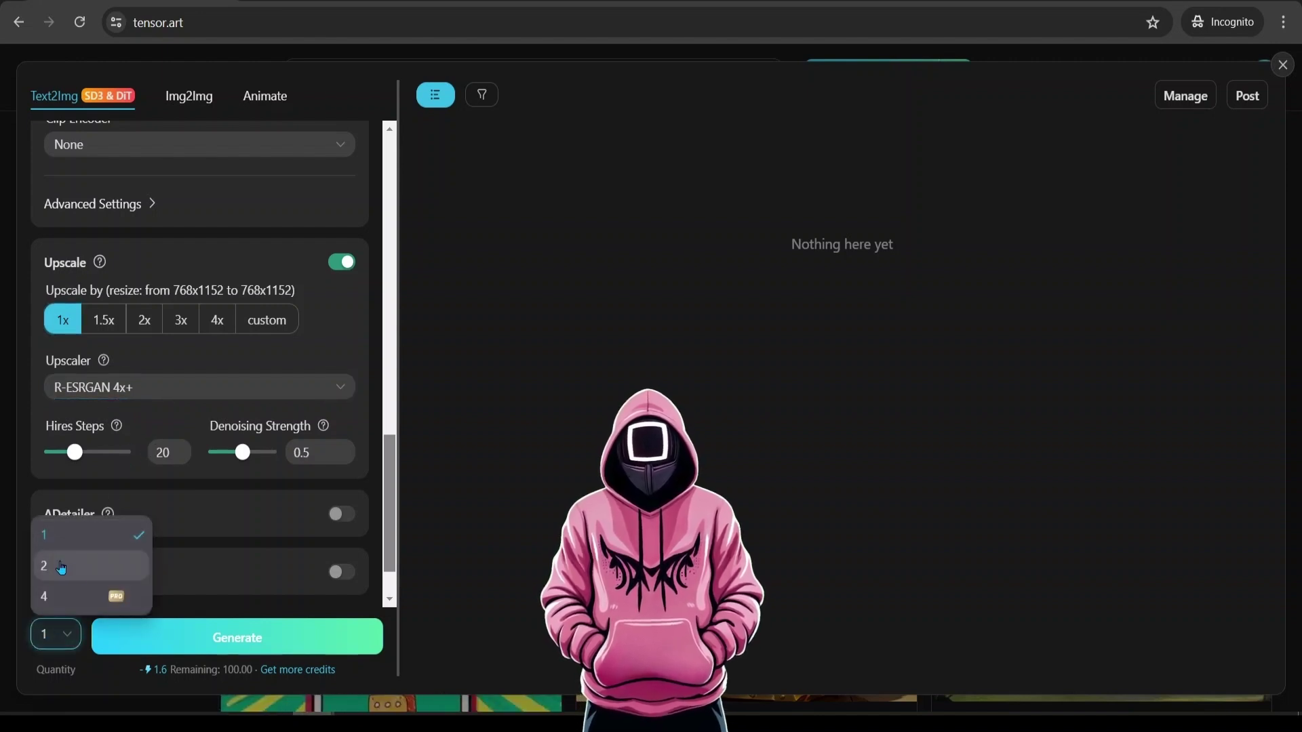
{"action": "left_click", "coordinate": [67, 566]}
{"action": "scroll", "coordinate": [128, 417], "scroll_direction": "up", "scroll_amount": 8}
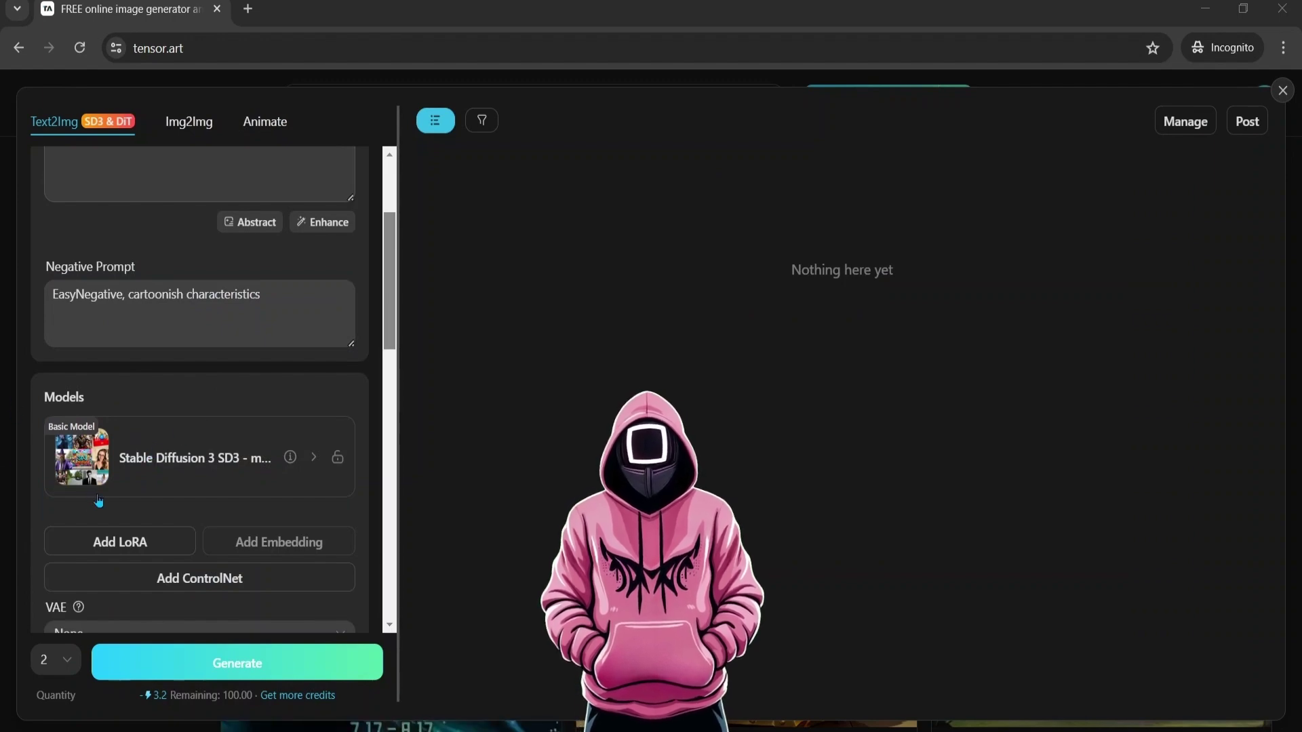
{"action": "left_click", "coordinate": [95, 459]}
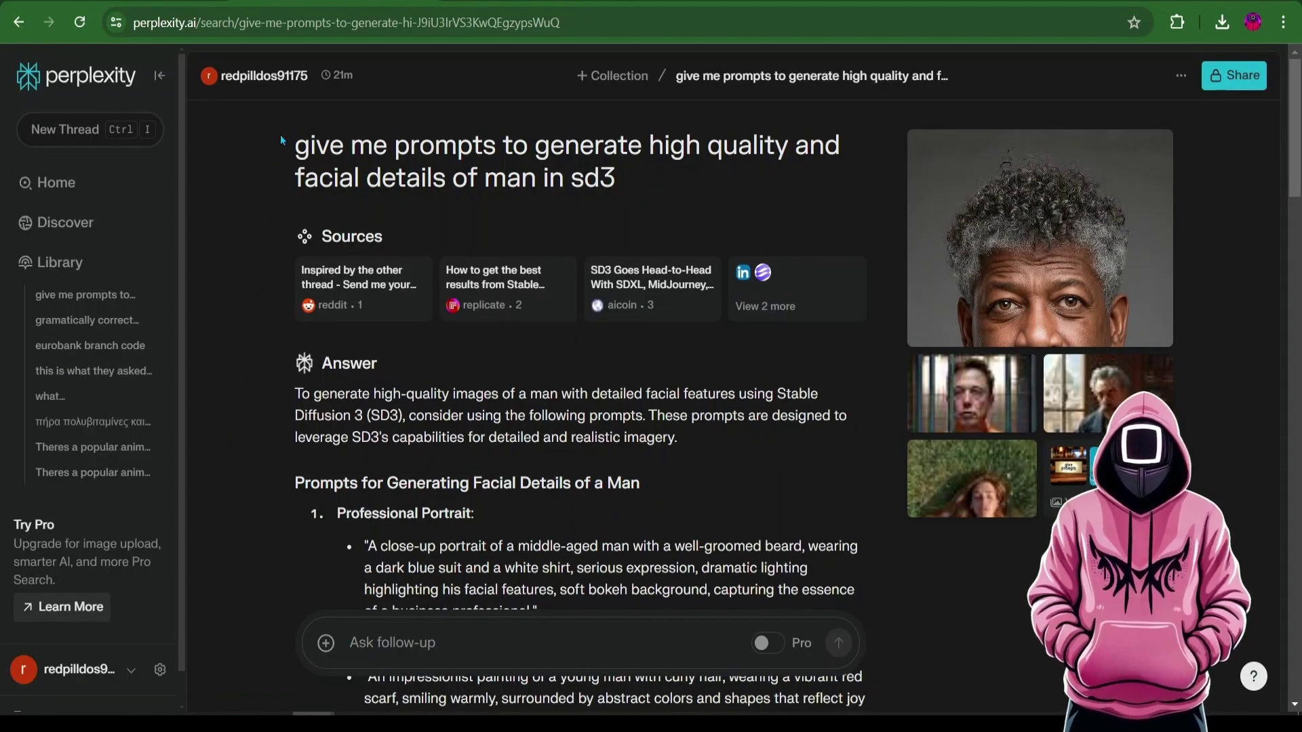
Select Perplexity's Professional Portrait prompt for a bearded middle-aged man.
{"action": "left_click_drag", "start_coordinate": [283, 140], "coordinate": [625, 182]}
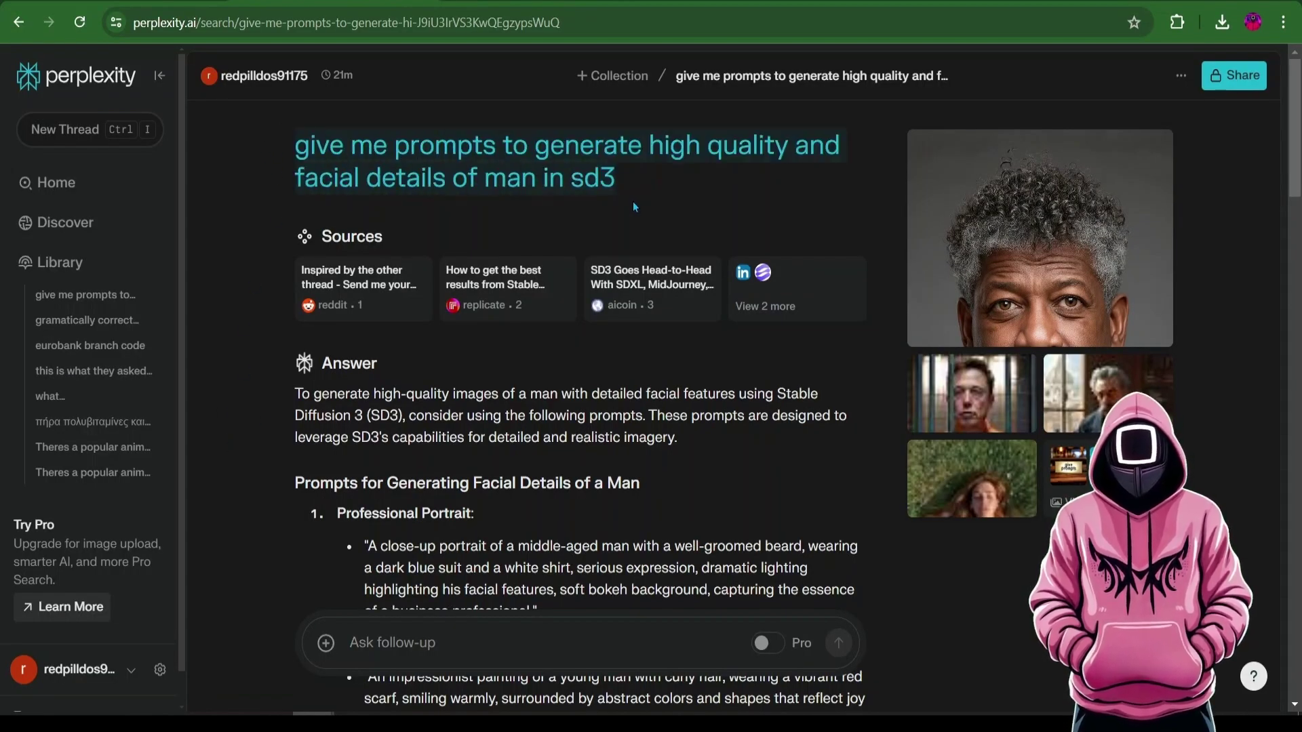
{"action": "scroll", "coordinate": [298, 342], "scroll_direction": "down", "scroll_amount": 3}
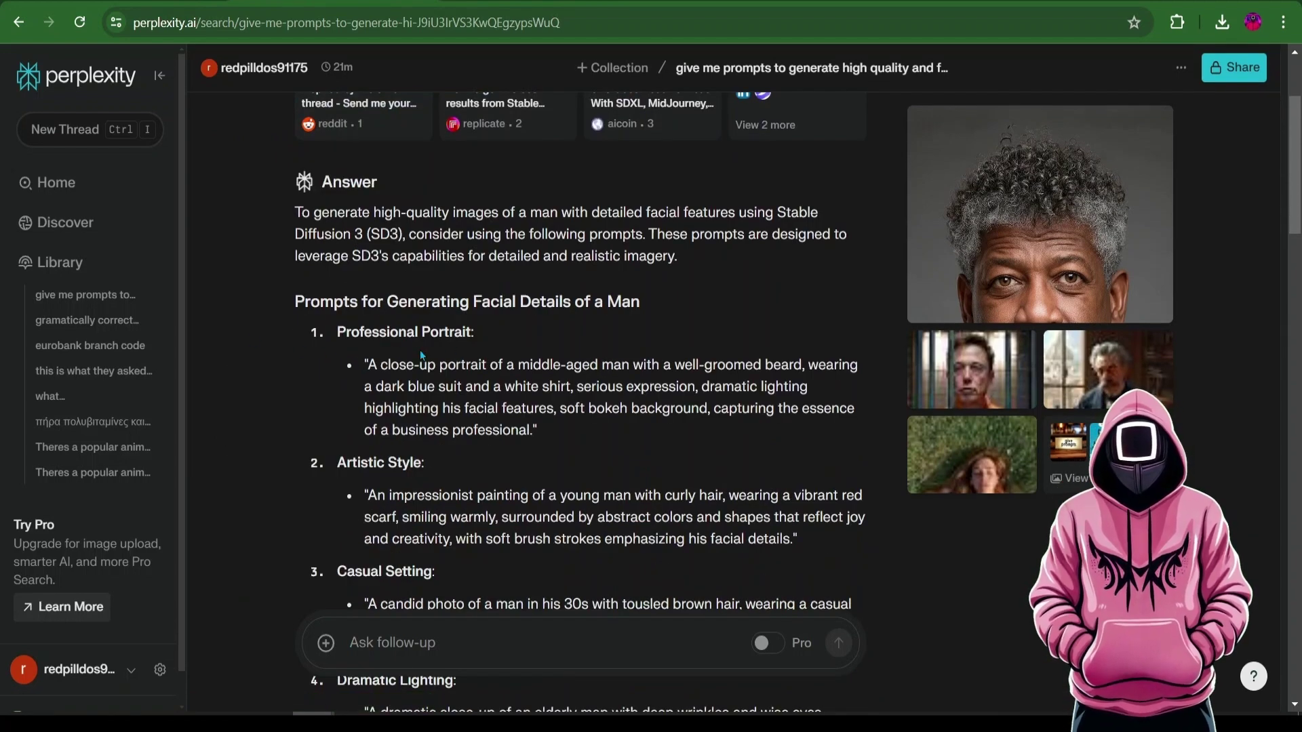
{"action": "left_click_drag", "start_coordinate": [366, 355], "coordinate": [504, 432]}
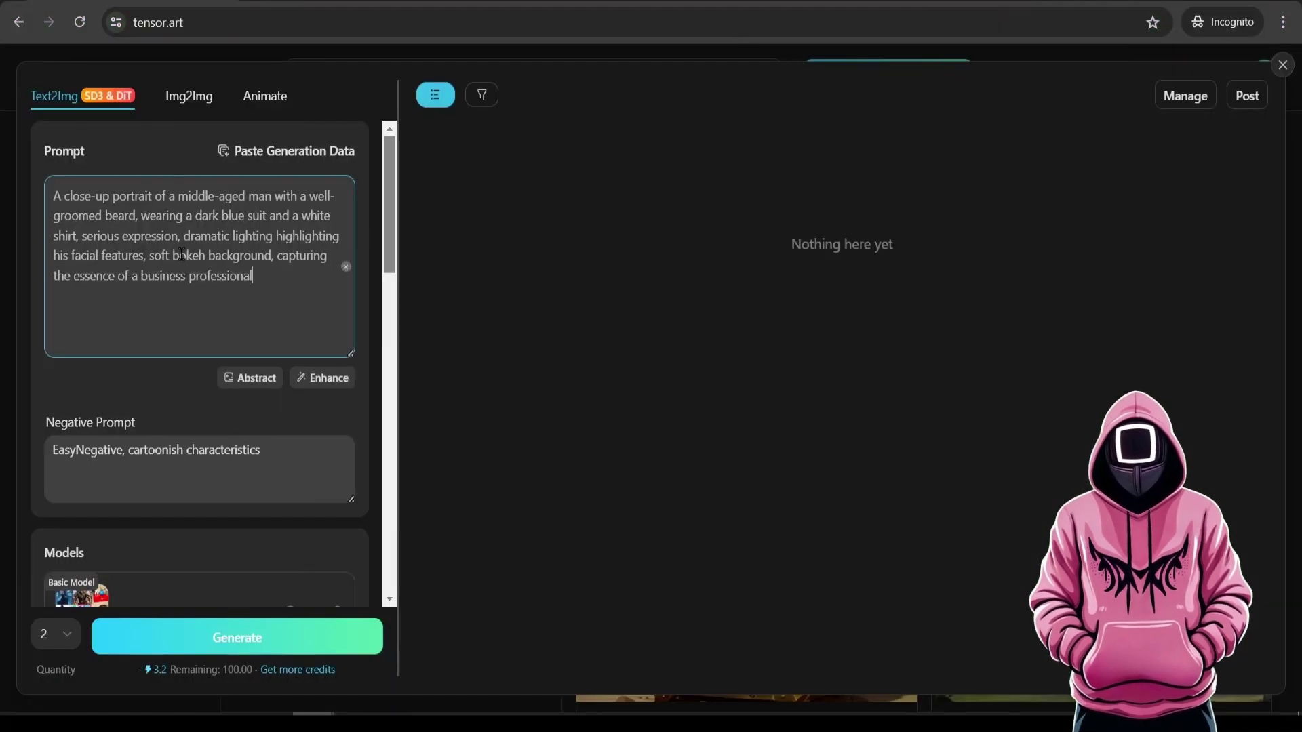
Generate two bearded-businessman portraits from the pasted prompt and preview both images.
{"action": "left_click_drag", "start_coordinate": [54, 195], "coordinate": [276, 311]}
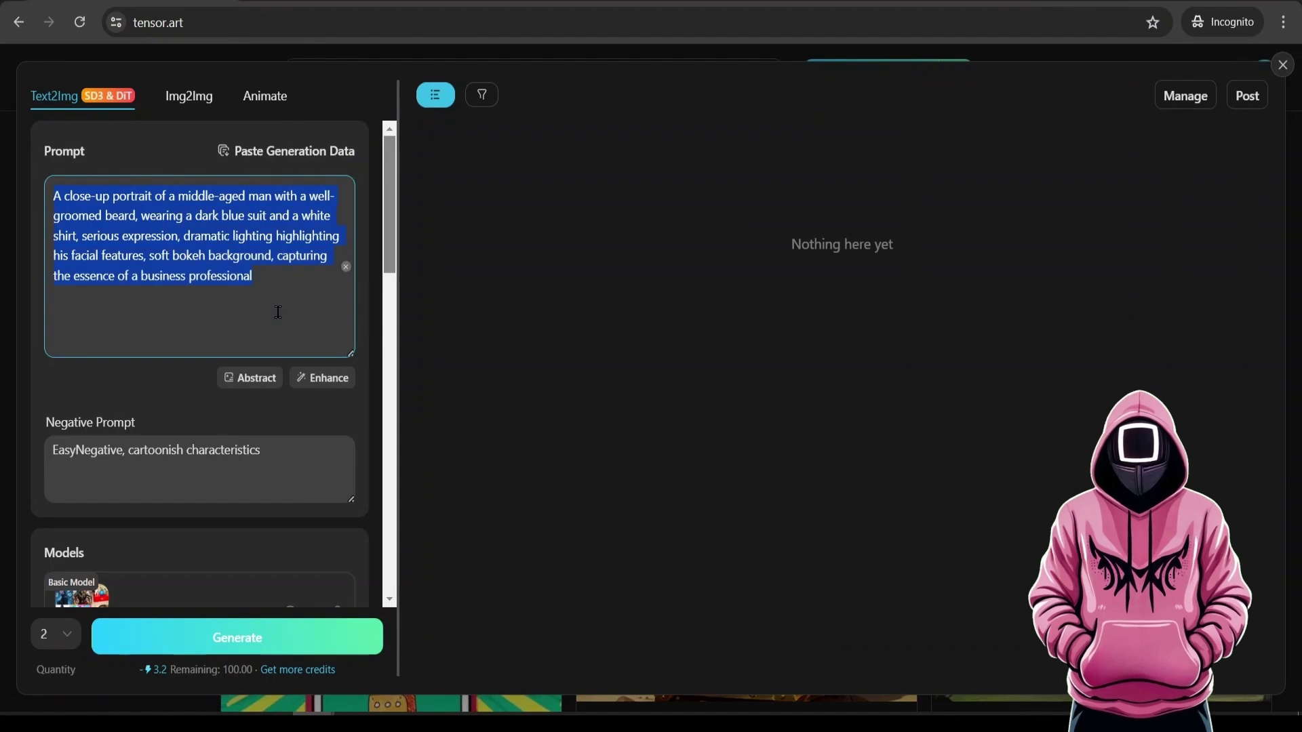
{"action": "left_click", "coordinate": [277, 643]}
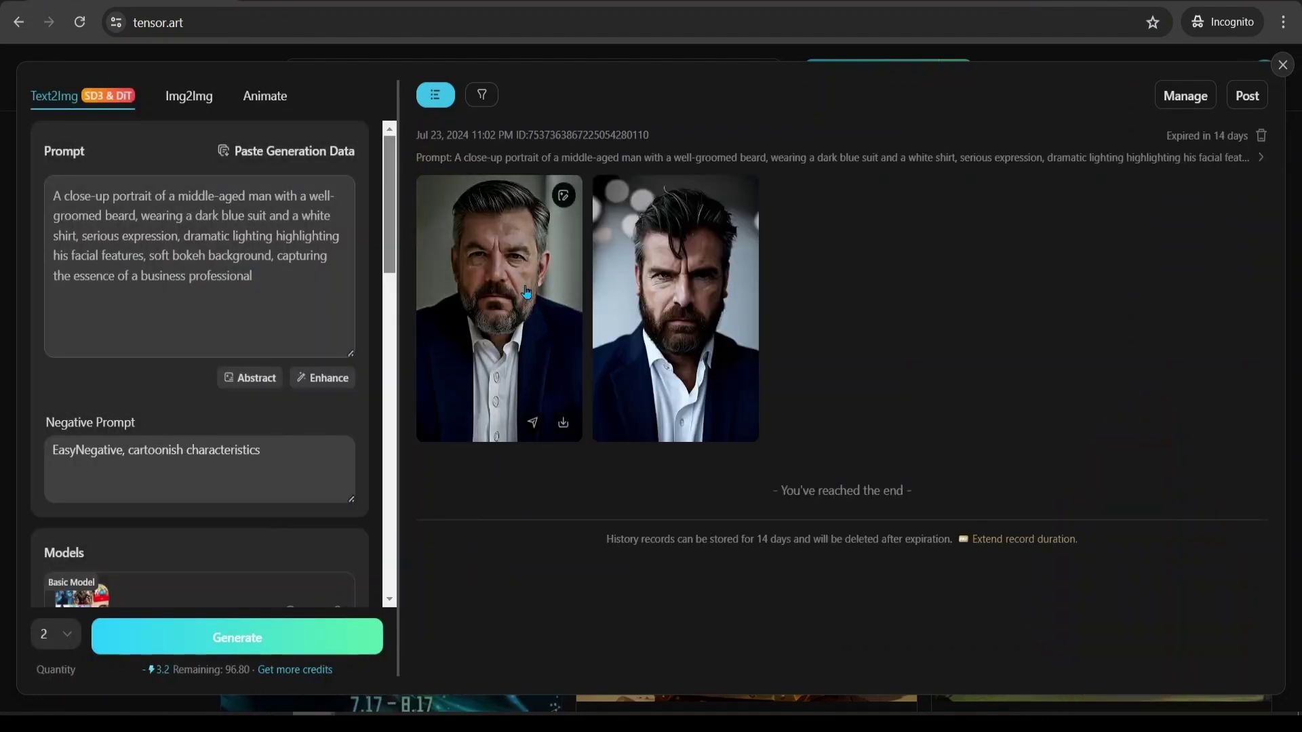
{"action": "left_click", "coordinate": [523, 373]}
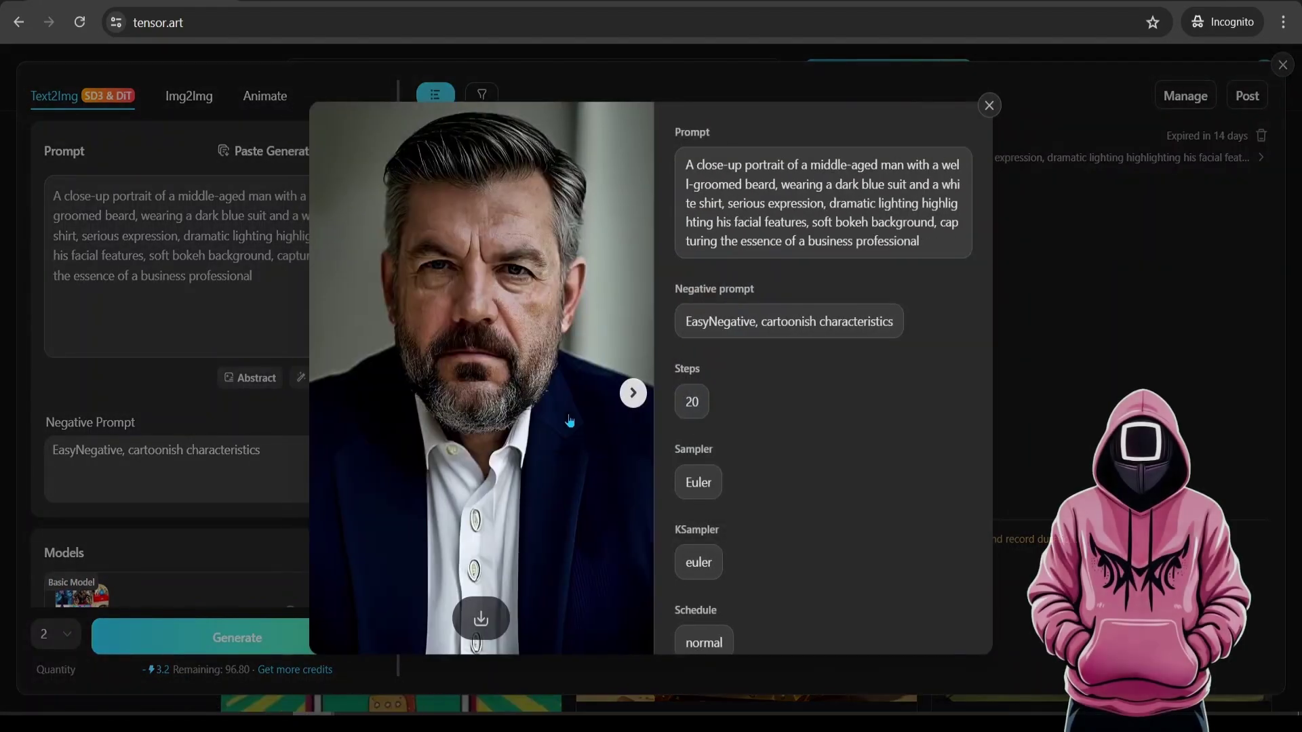
{"action": "left_click", "coordinate": [633, 393]}
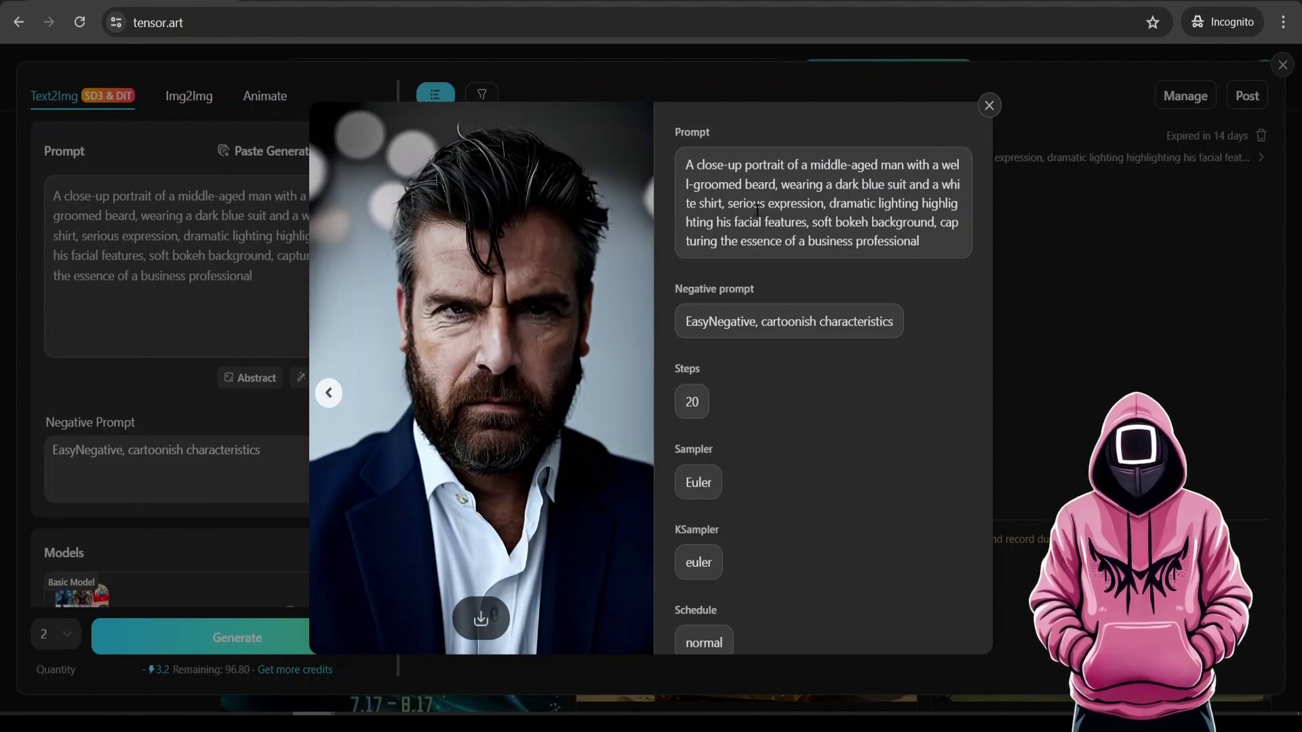
{"action": "left_click", "coordinate": [991, 105]}
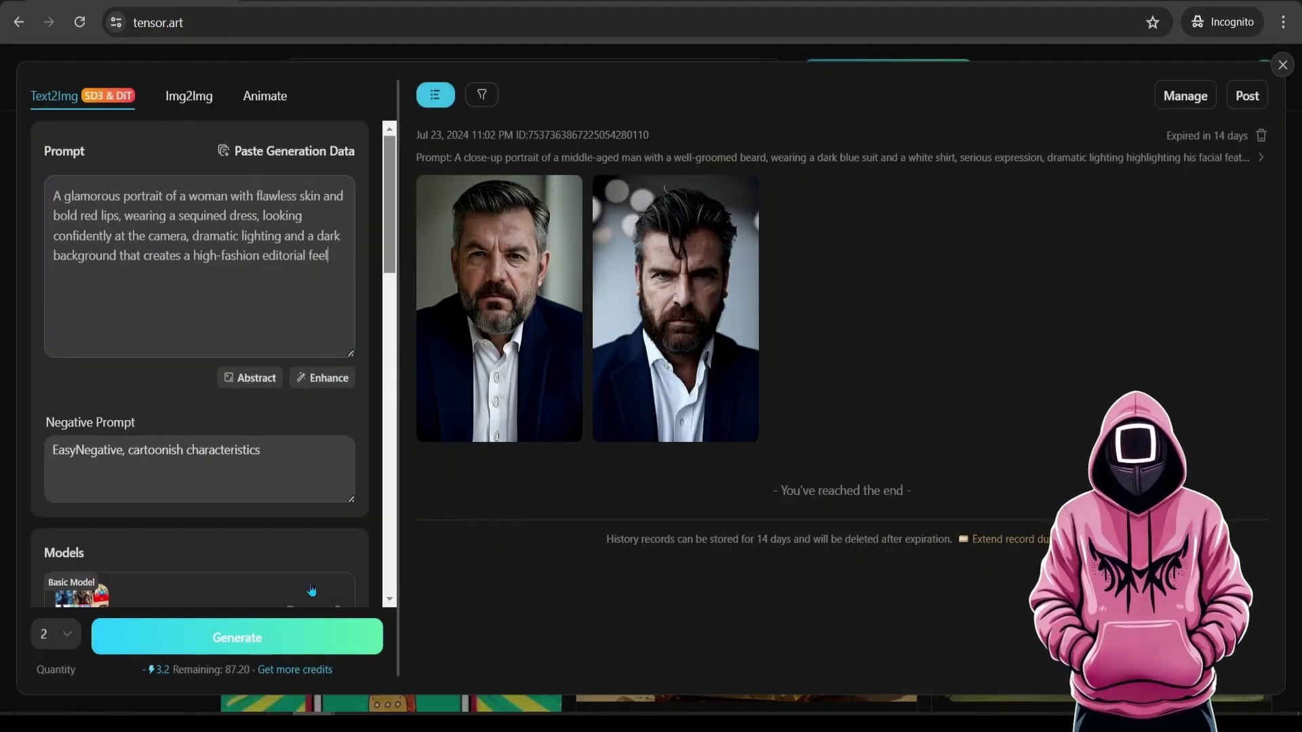
Generate from the red-lipped, sequined-dress woman prompt and view both resulting portraits.
{"action": "left_click_drag", "start_coordinate": [53, 195], "coordinate": [331, 283]}
{"action": "left_click", "coordinate": [301, 641]}
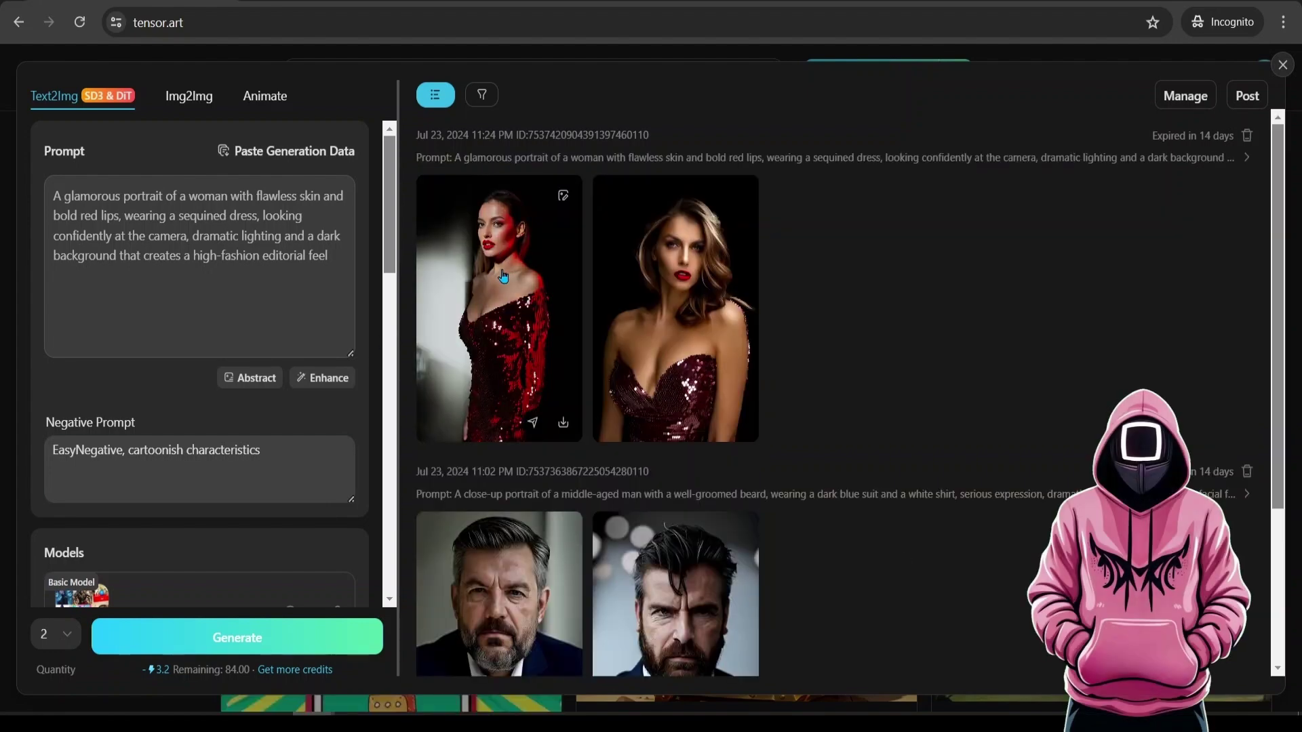
{"action": "left_click", "coordinate": [484, 304]}
{"action": "left_click", "coordinate": [633, 393]}
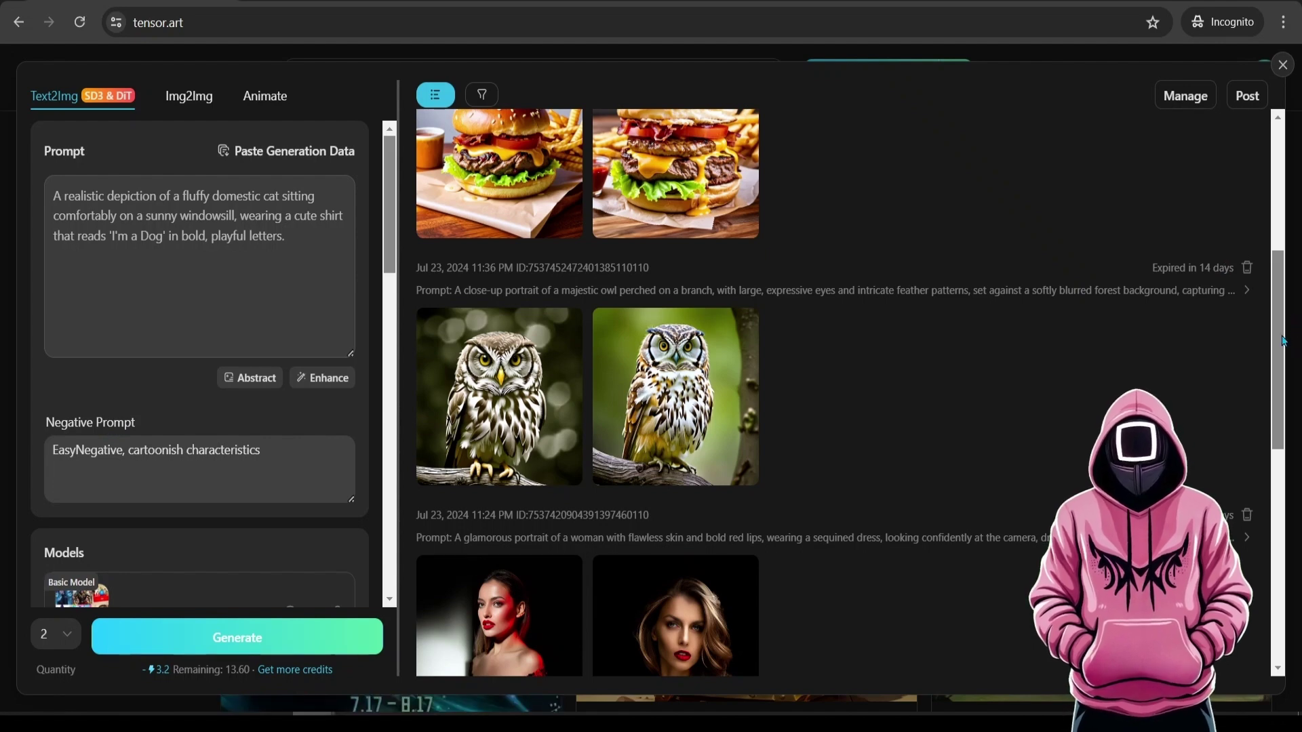
Inspect the owl generation's parameters and prompt, then view both owl images.
{"action": "mouse_move", "coordinate": [1283, 341]}
{"action": "left_mouse_down"}
{"action": "mouse_move", "coordinate": [1279, 318]}
{"action": "mouse_move", "coordinate": [1277, 335]}
{"action": "left_mouse_up"}
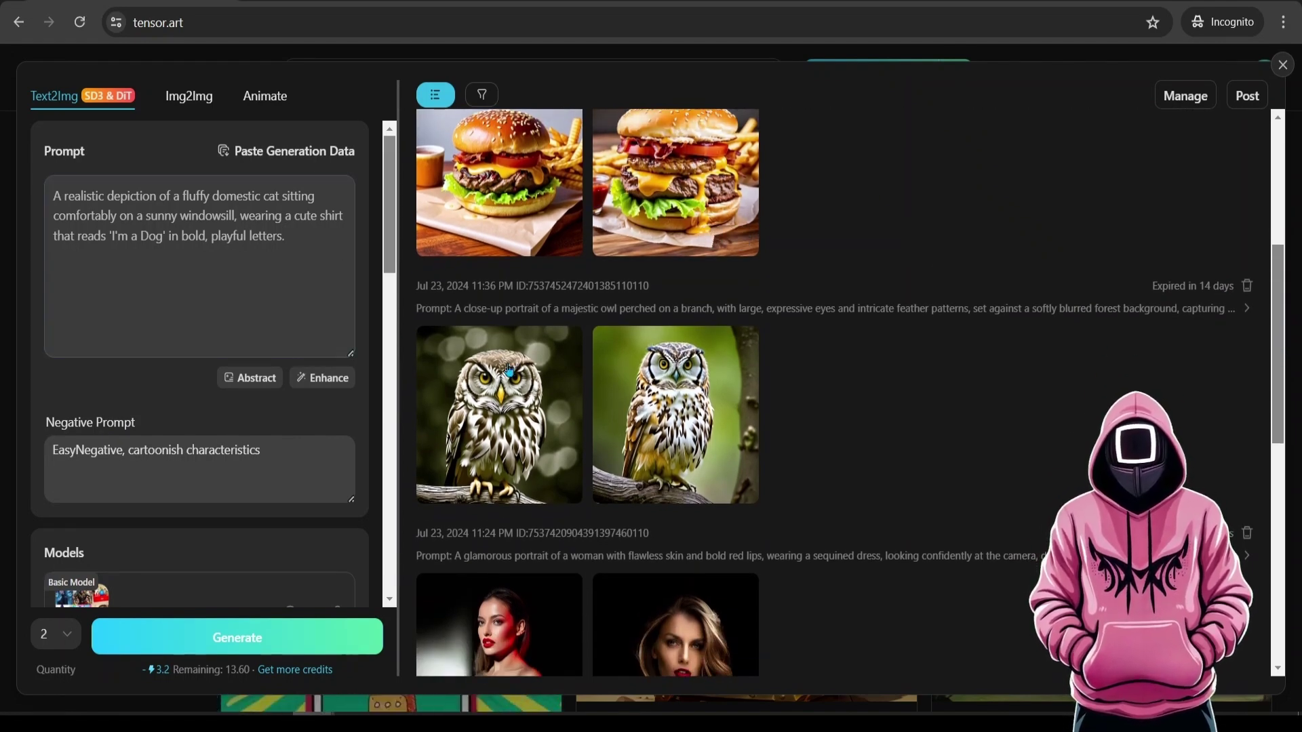
{"action": "left_click", "coordinate": [470, 311]}
{"action": "left_click_drag", "start_coordinate": [453, 176], "coordinate": [600, 240]}
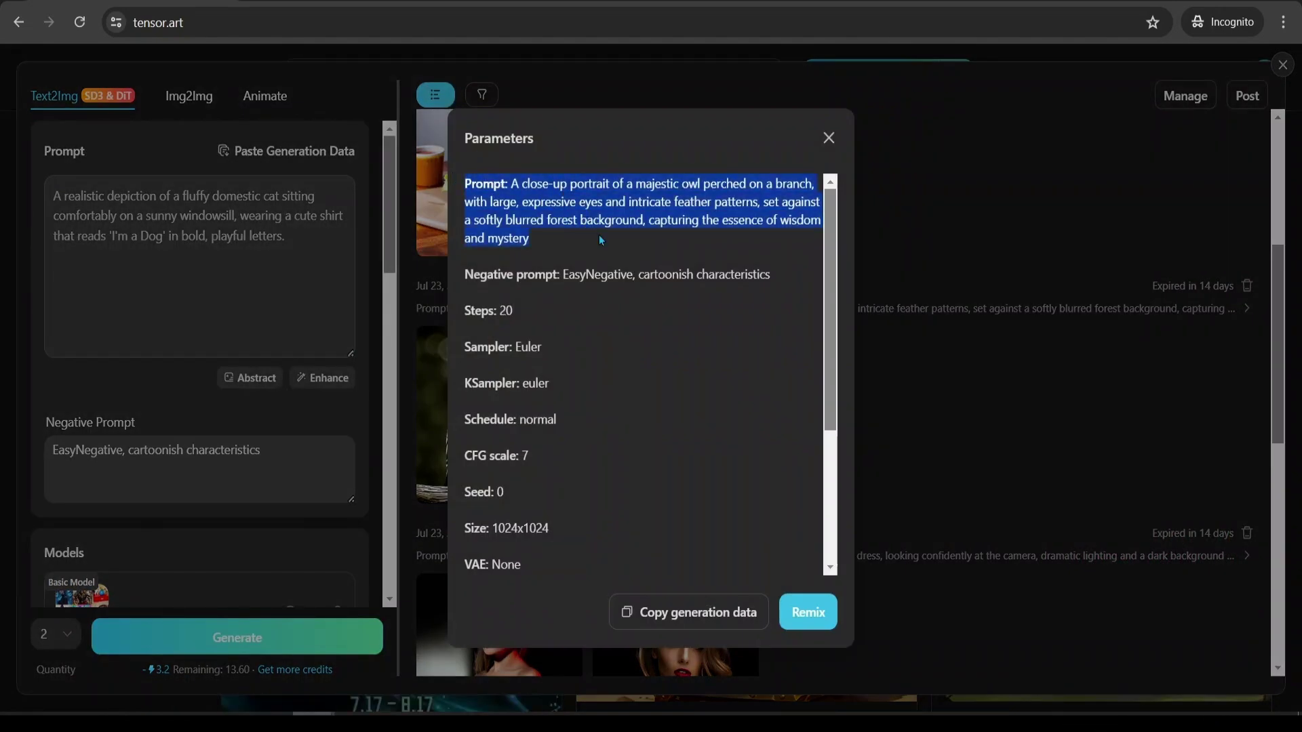
{"action": "left_click", "coordinate": [829, 138]}
{"action": "left_click", "coordinate": [711, 407]}
{"action": "left_click", "coordinate": [711, 407]}
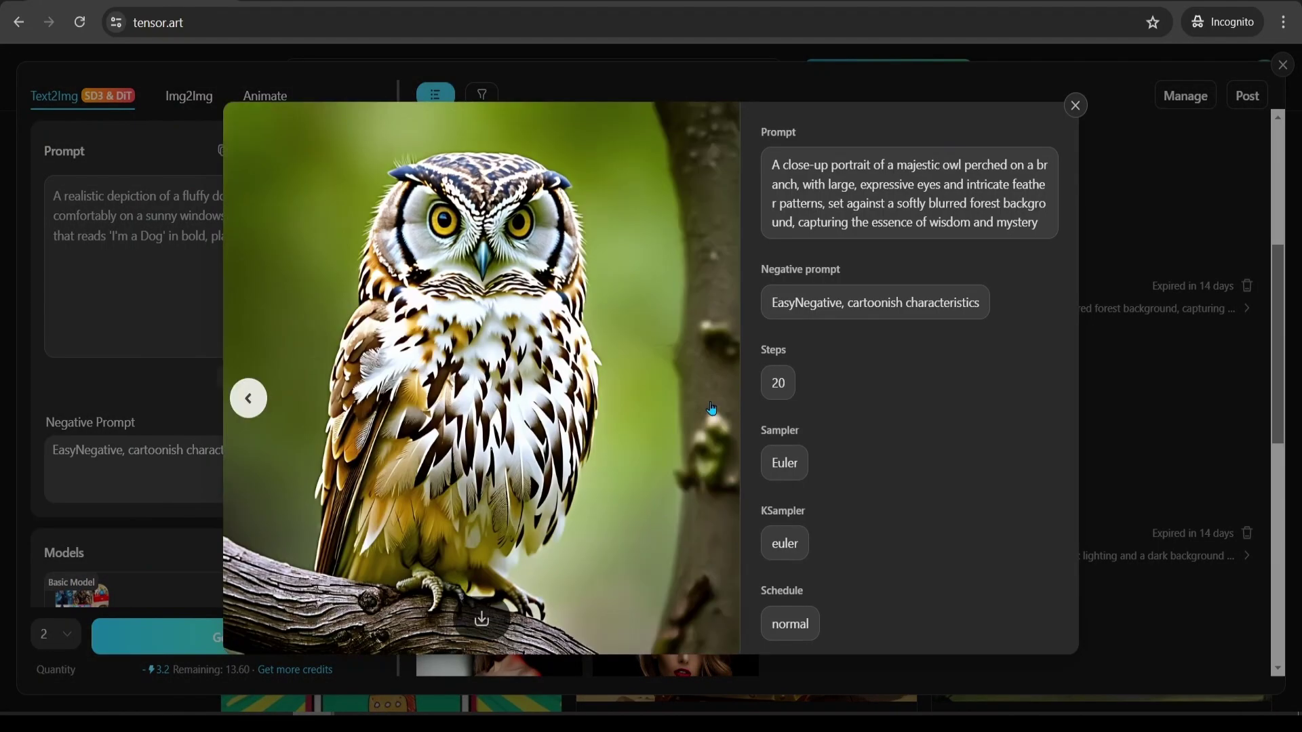
{"action": "key", "text": "Escape"}
Check the cheeseburger generation's prompt and view both burger images full size.
{"action": "scroll", "coordinate": [455, 316], "scroll_direction": "up", "scroll_amount": 2}
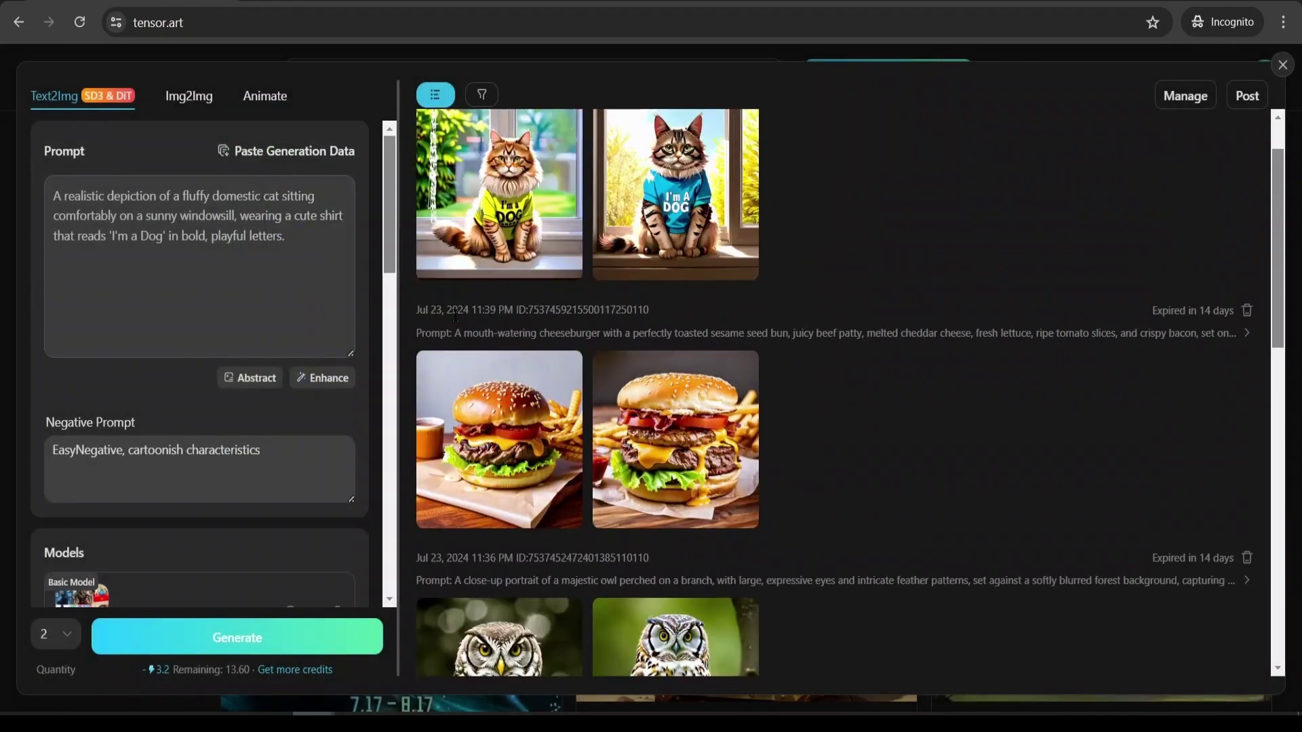
{"action": "left_click", "coordinate": [492, 335]}
{"action": "left_click_drag", "start_coordinate": [463, 182], "coordinate": [716, 257]}
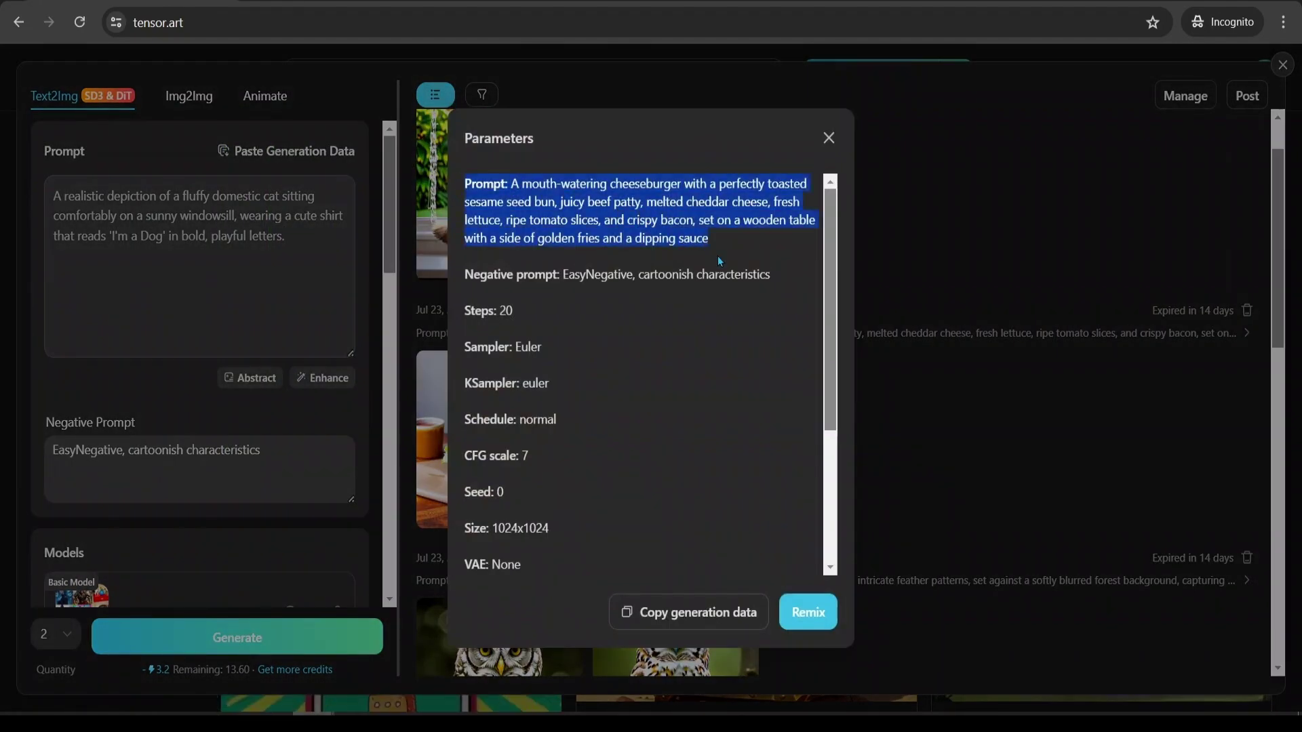
{"action": "key", "text": "Escape"}
{"action": "left_click", "coordinate": [538, 409]}
{"action": "key", "text": "Escape"}
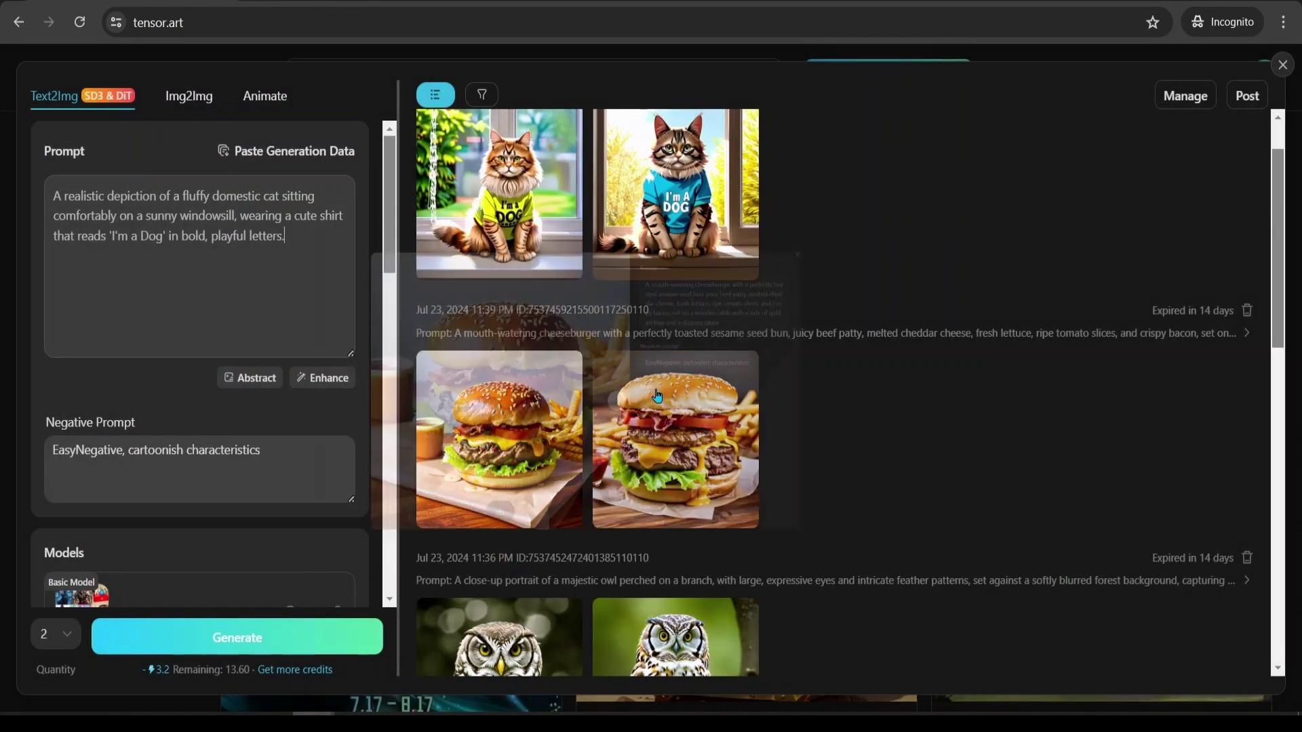
{"action": "left_click", "coordinate": [691, 400]}
{"action": "key", "text": "Escape"}
Check the cat generation's prompt in Parameters and view both cat images.
{"action": "scroll", "coordinate": [612, 391], "scroll_direction": "up", "scroll_amount": 1}
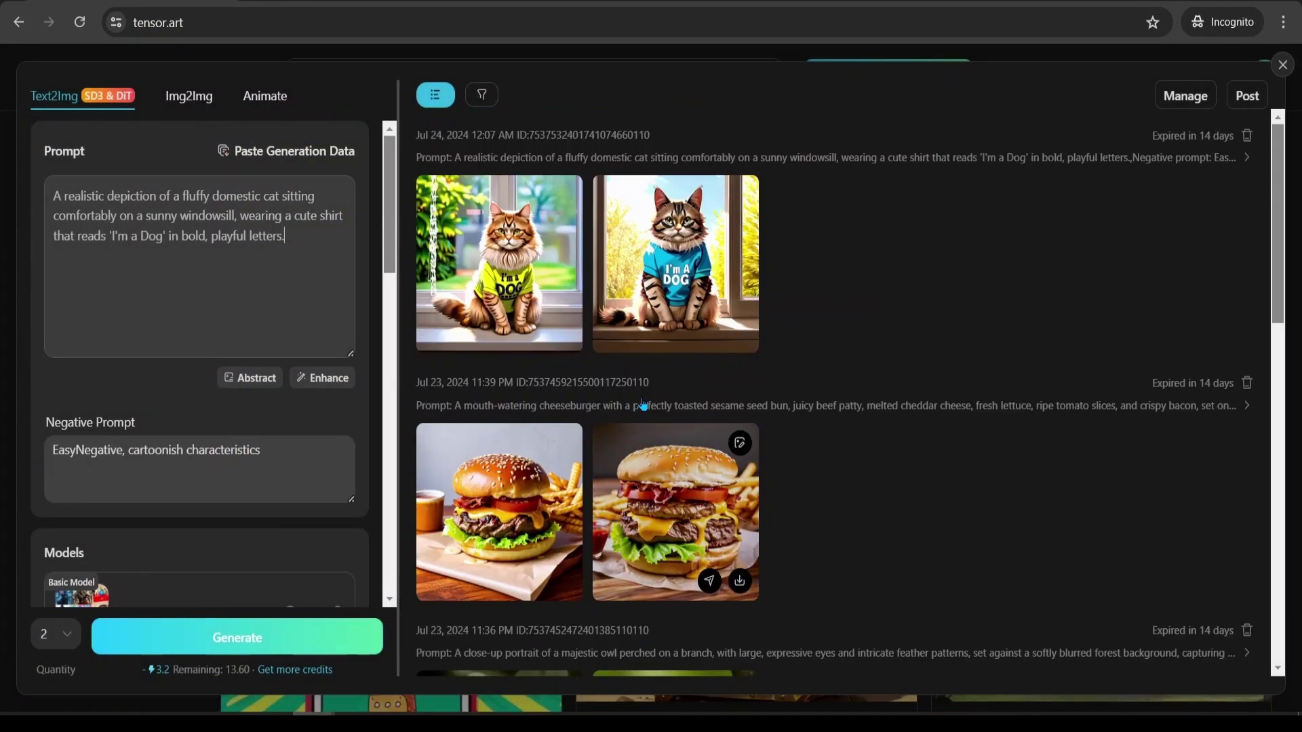
{"action": "left_click", "coordinate": [462, 159]}
{"action": "left_click_drag", "start_coordinate": [459, 183], "coordinate": [651, 233]}
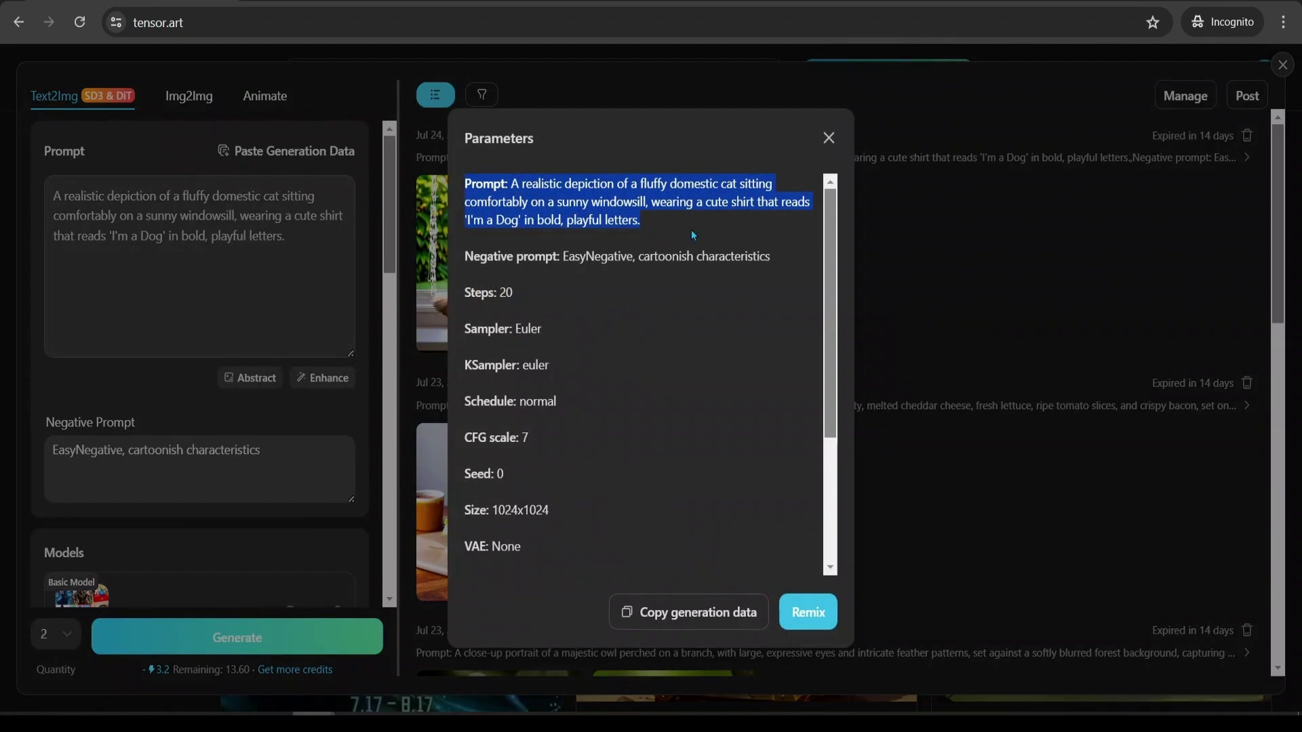
{"action": "key", "text": "Escape"}
{"action": "left_click", "coordinate": [507, 323]}
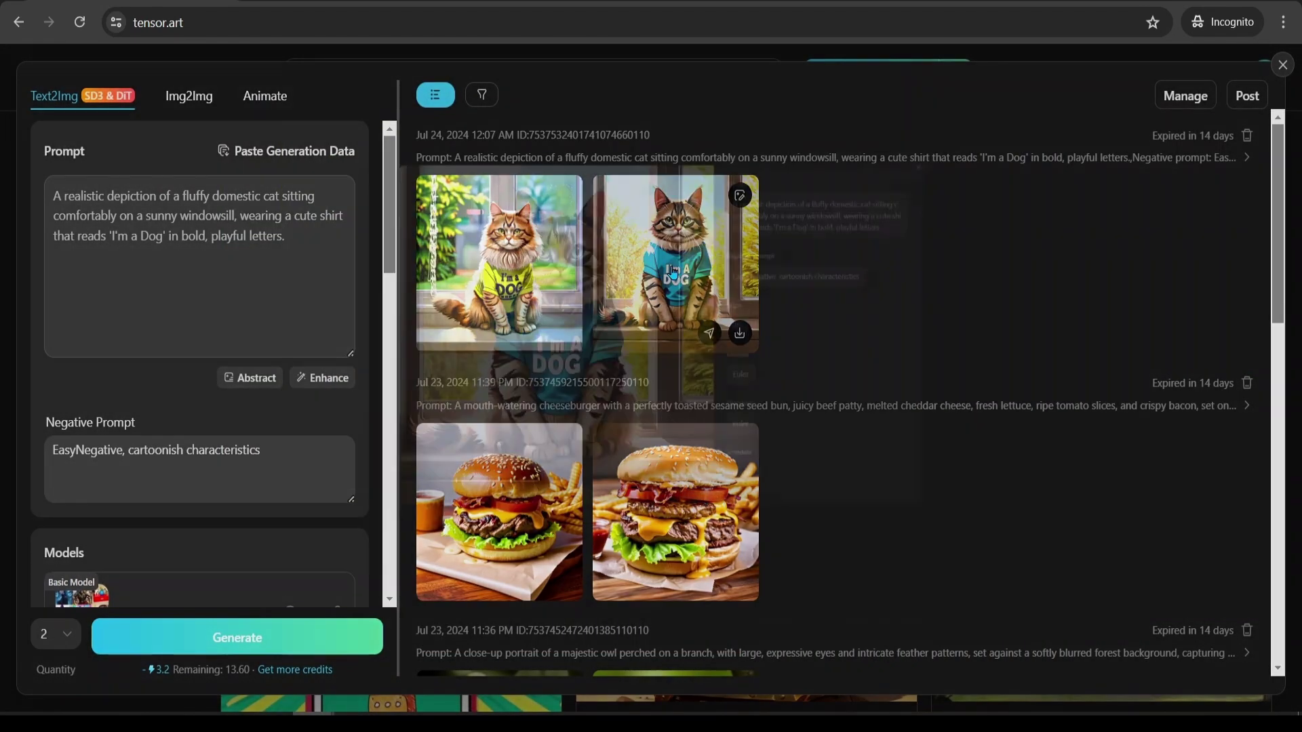
{"action": "left_click", "coordinate": [637, 333]}
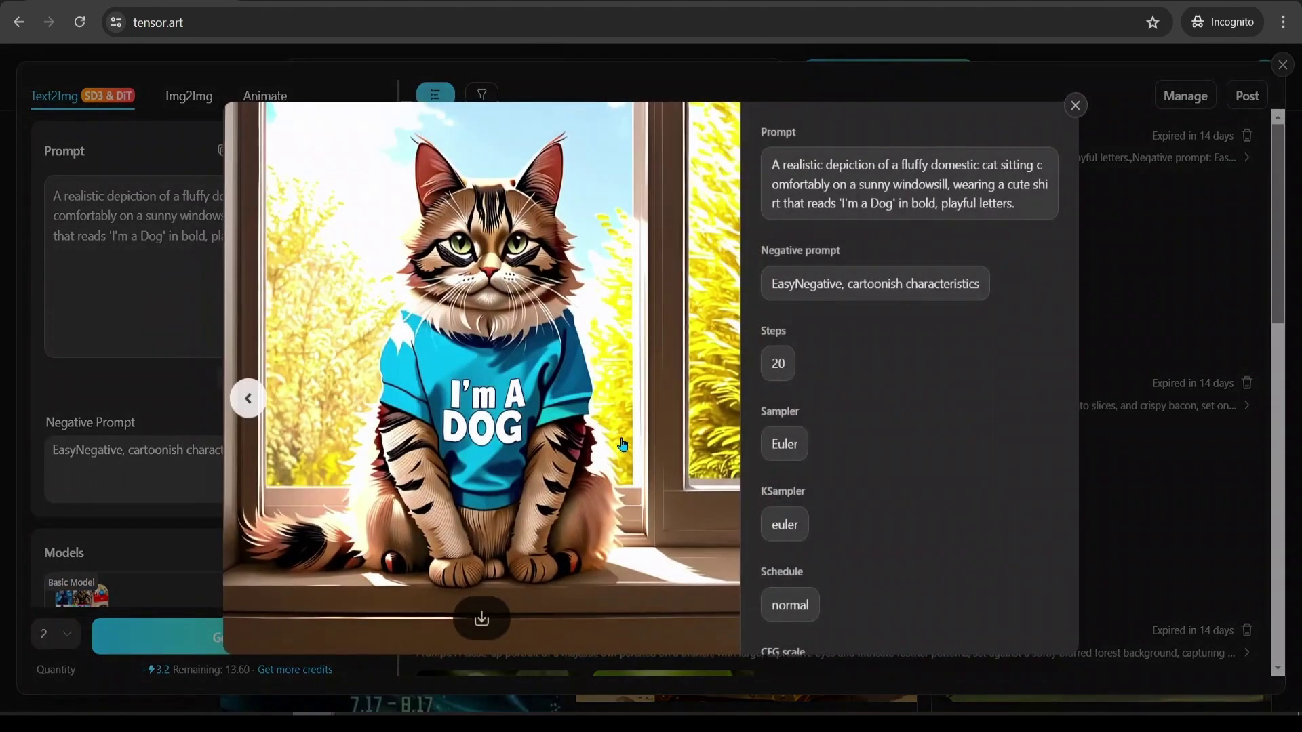
{"action": "key", "text": "Escape"}
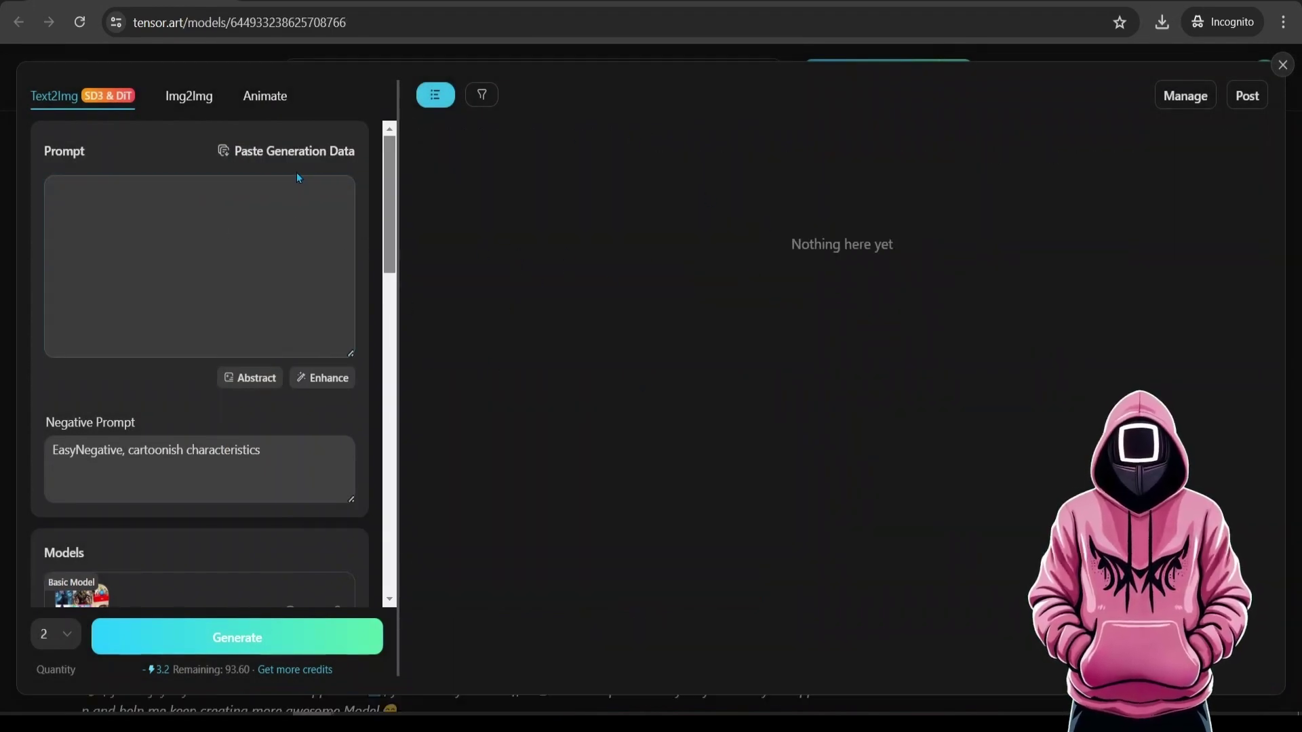
Set HunYuanDiT as the base model with neg4all_v1 as the negative prompt.
{"action": "scroll", "coordinate": [295, 174], "scroll_direction": "down", "scroll_amount": 3}
{"action": "scroll", "coordinate": [295, 176], "scroll_direction": "down", "scroll_amount": 2}
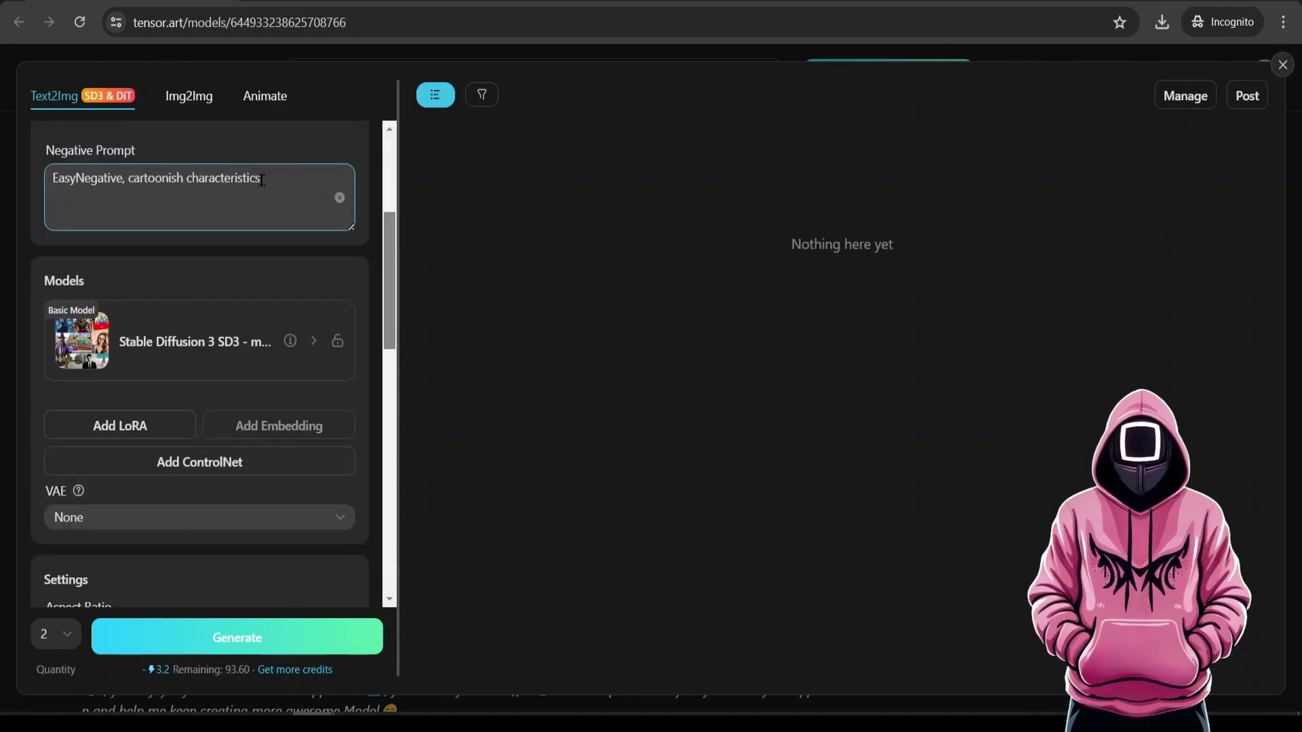
{"action": "left_click", "coordinate": [170, 345]}
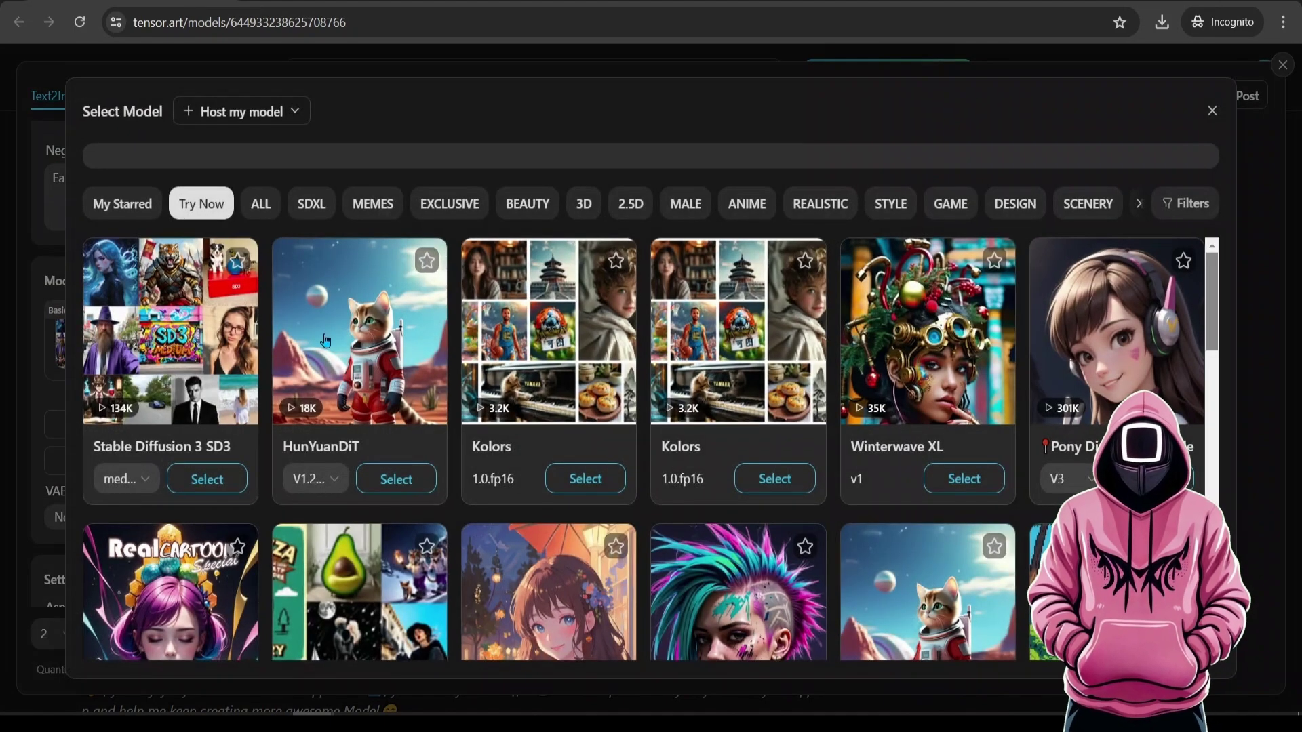
{"action": "left_click", "coordinate": [356, 372]}
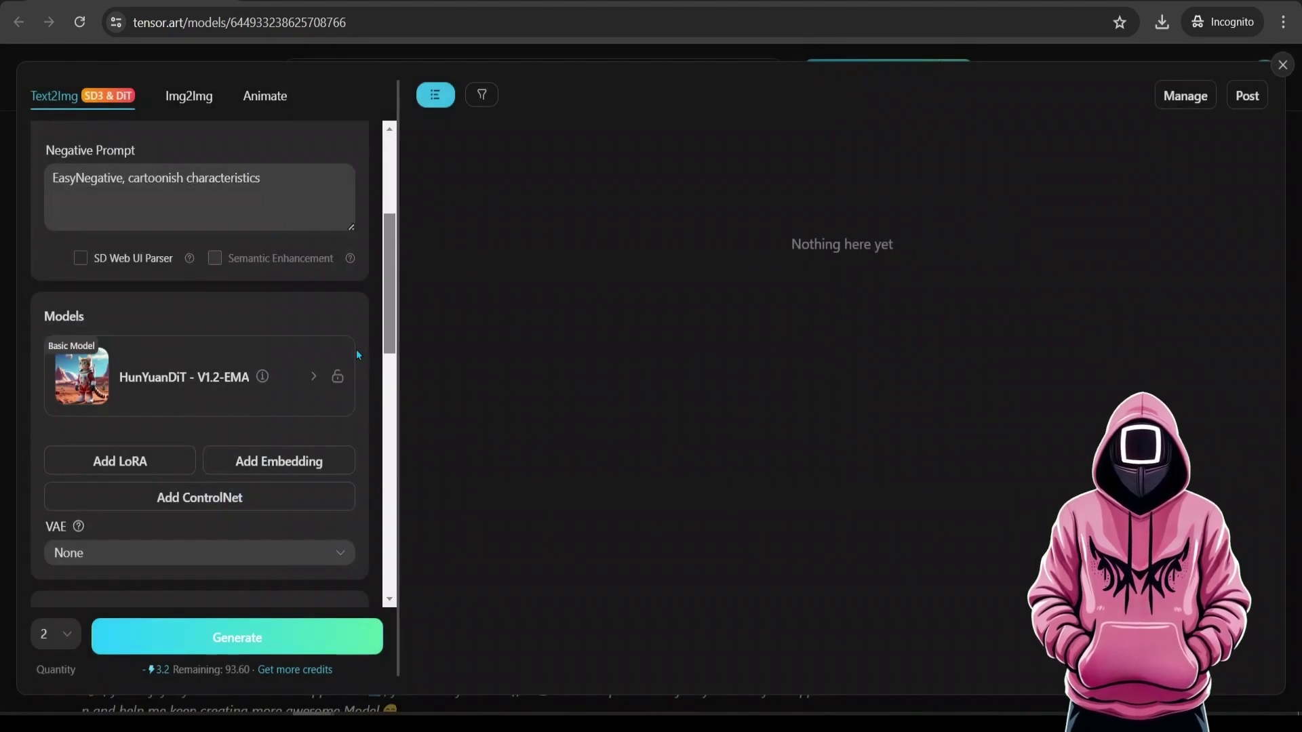
{"action": "scroll", "coordinate": [292, 299], "scroll_direction": "down", "scroll_amount": 1}
{"action": "scroll", "coordinate": [290, 299], "scroll_direction": "up", "scroll_amount": 3}
{"action": "left_click_drag", "start_coordinate": [126, 357], "coordinate": [33, 364]}
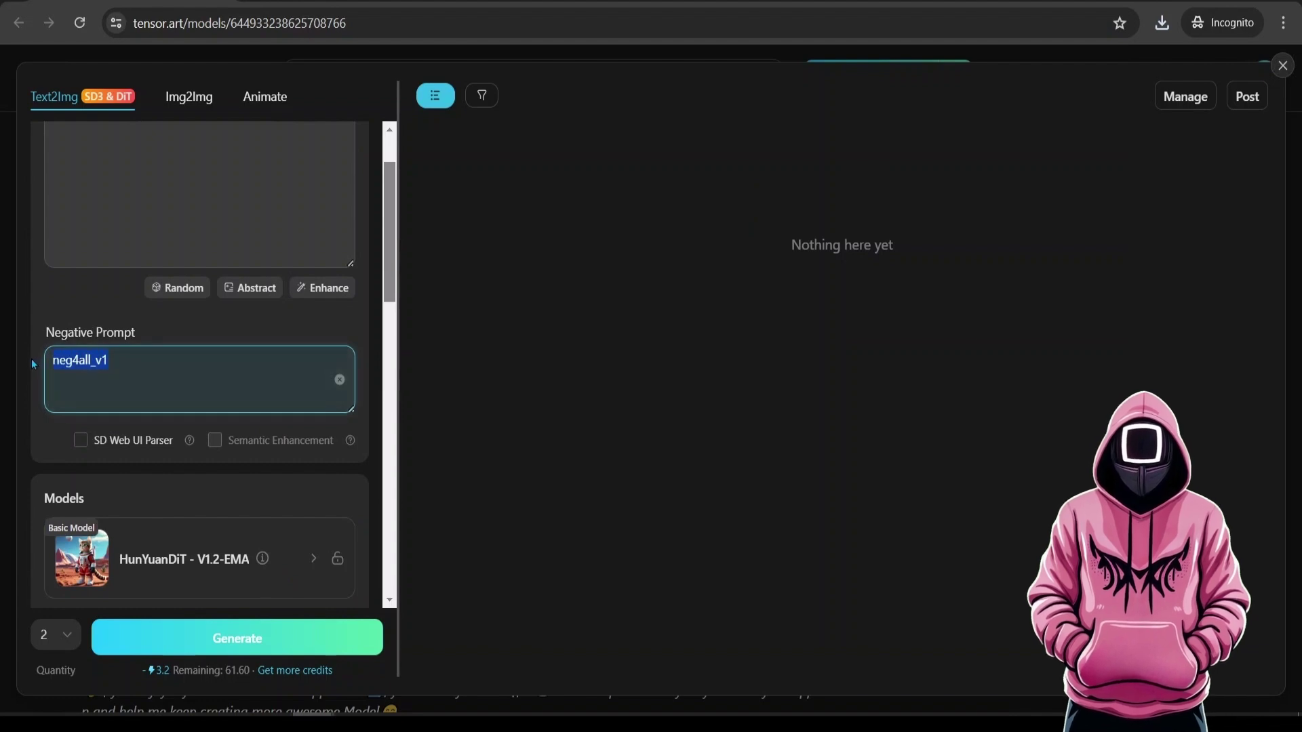
{"action": "left_click", "coordinate": [129, 375]}
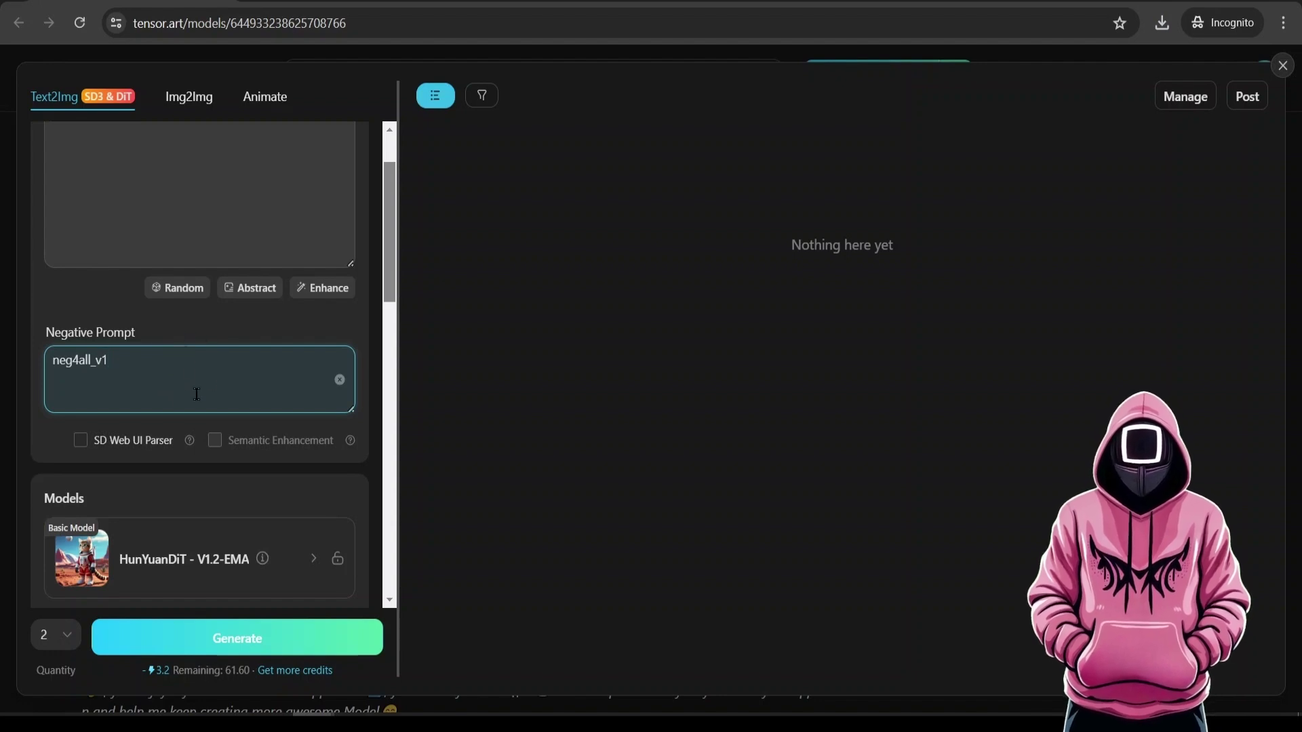
Generate 'a cat in a football uniform kicking a soccerball, dynamic view' and preview it.
{"action": "scroll", "coordinate": [178, 386], "scroll_direction": "up", "scroll_amount": 2}
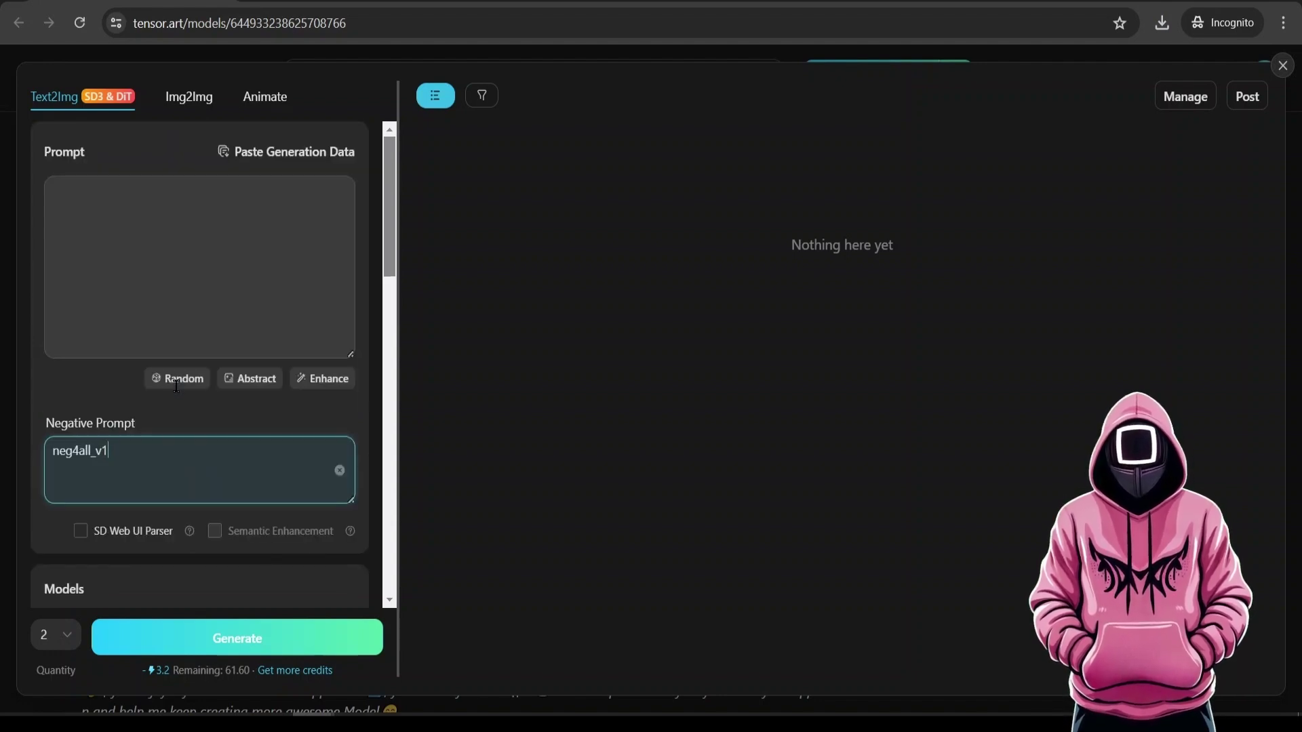
{"action": "left_click", "coordinate": [168, 234]}
{"action": "type", "text": "a cat in a football unifor"}
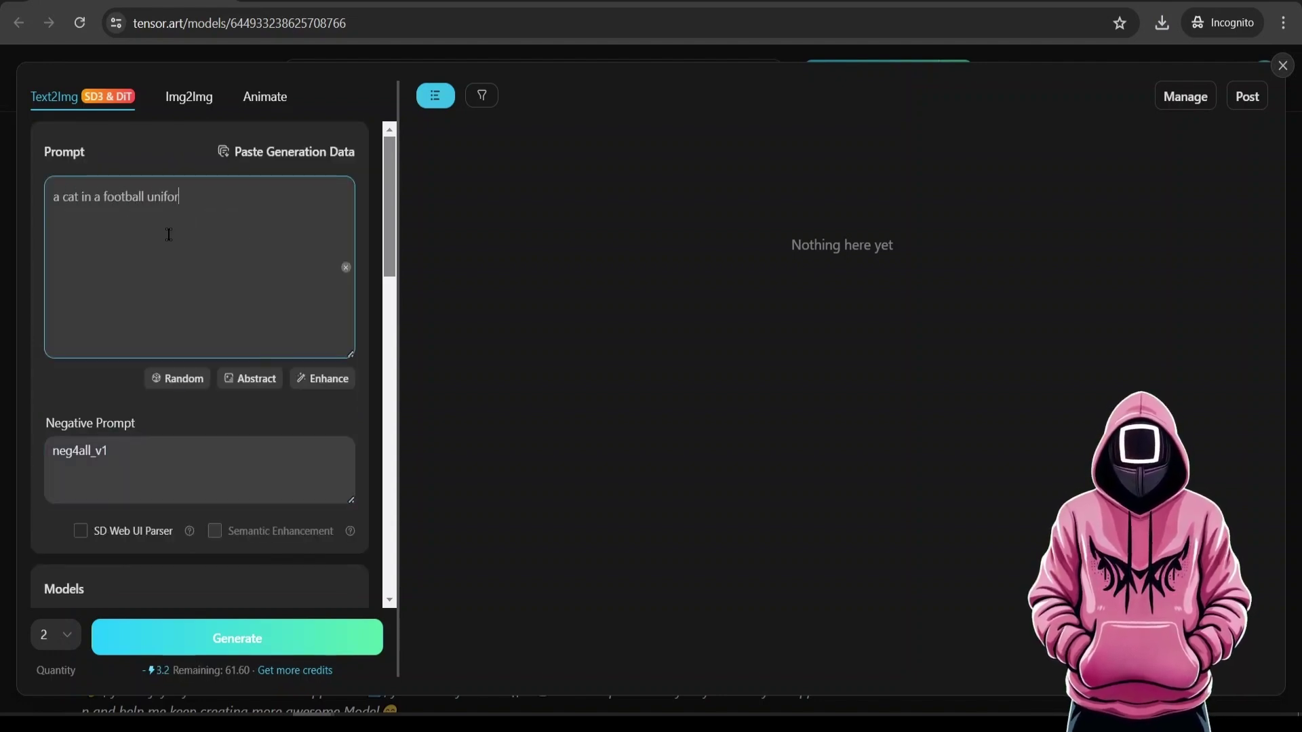
{"action": "type", "text": "m kicking a soccerball, dynamic view"}
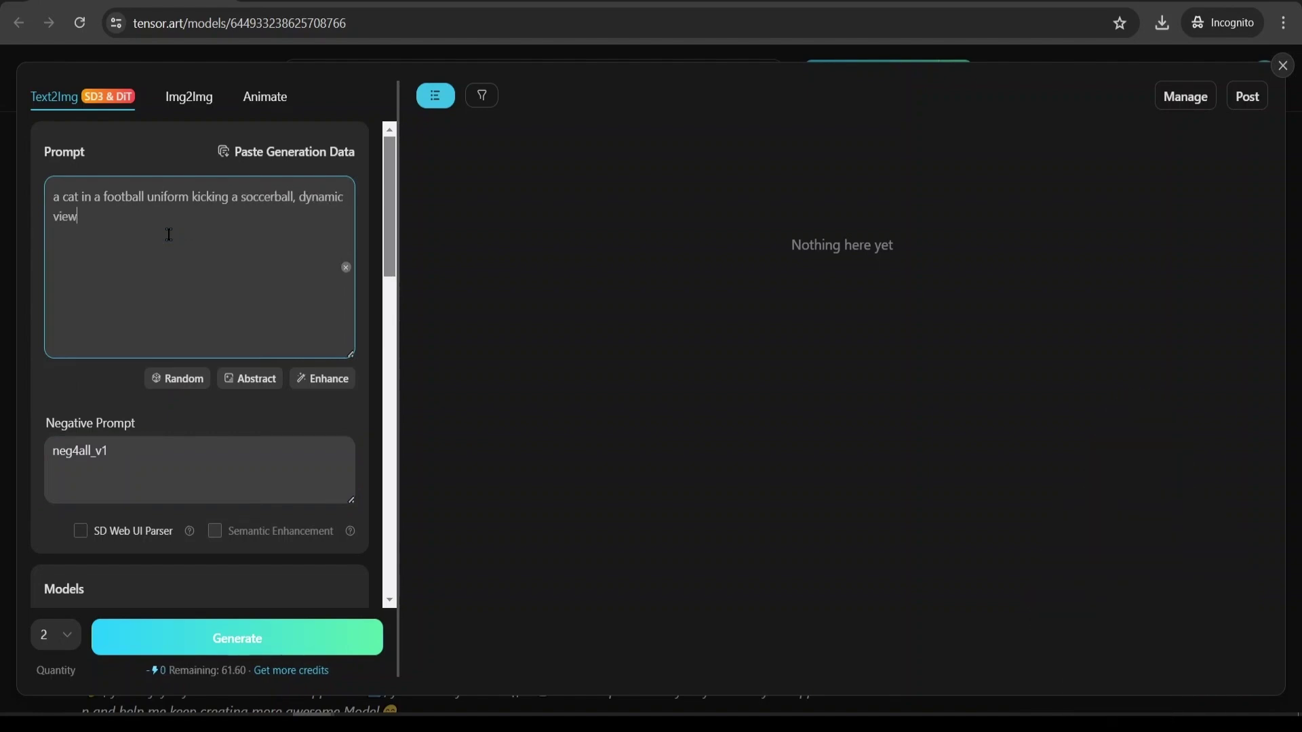
{"action": "left_click", "coordinate": [317, 637]}
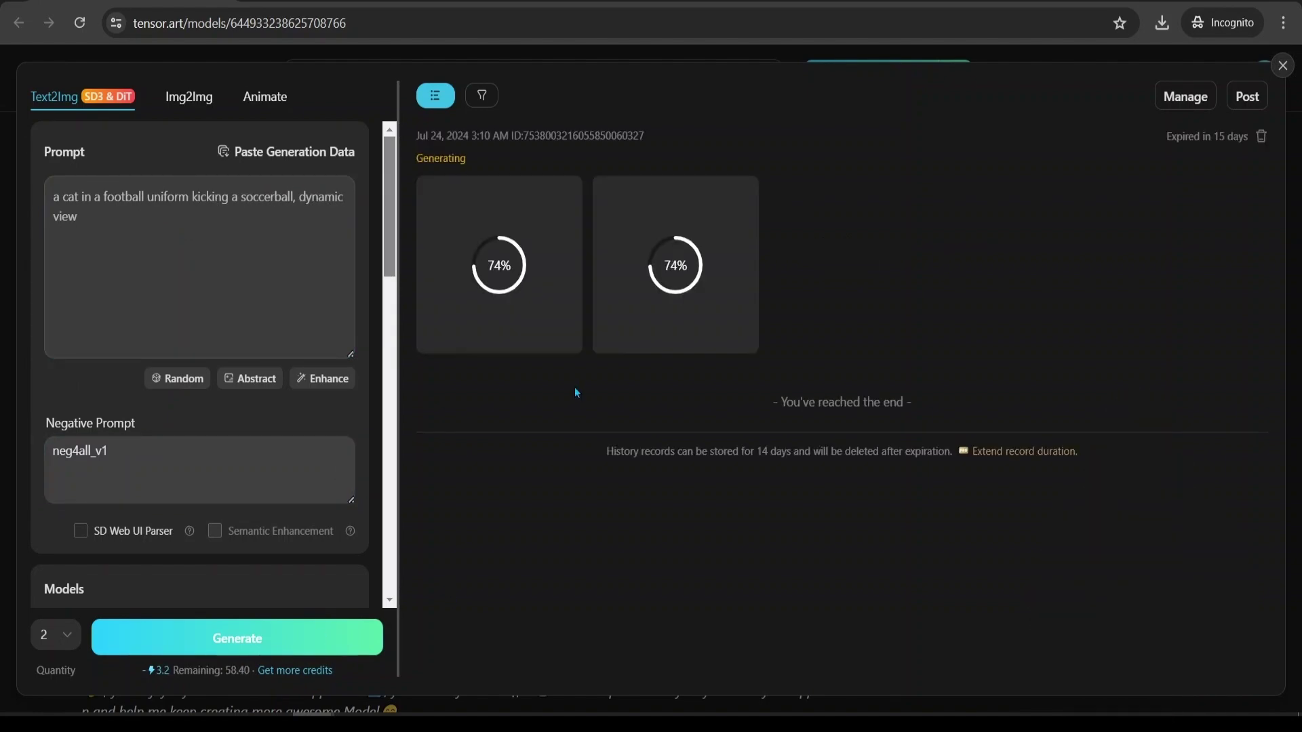
{"action": "left_click", "coordinate": [537, 313]}
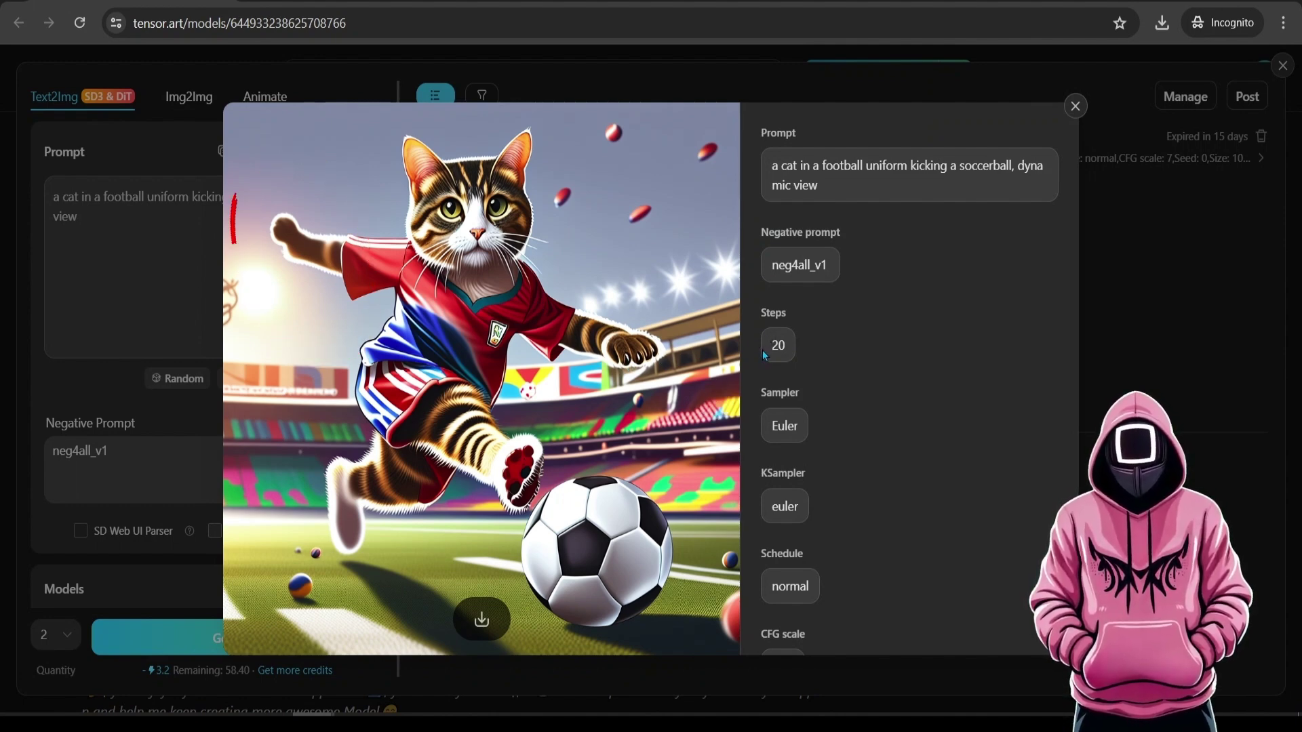
{"action": "key", "text": "Escape"}
Generate 'a dog in an astronaut uniform is reading a book floating in space' and preview it.
{"action": "key", "text": "ctrl+a"}
{"action": "type", "text": "a dog in an astronaut uniform is r"}
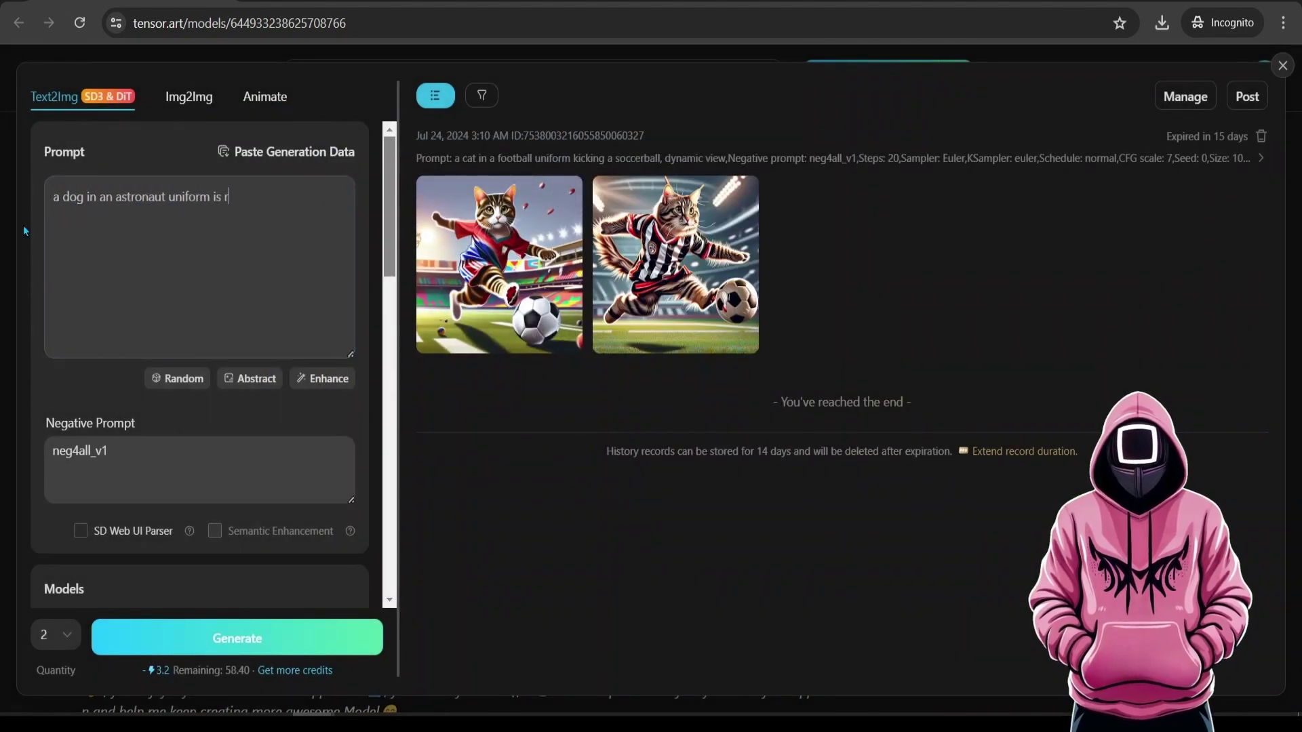
{"action": "type", "text": "eading a book floating in space"}
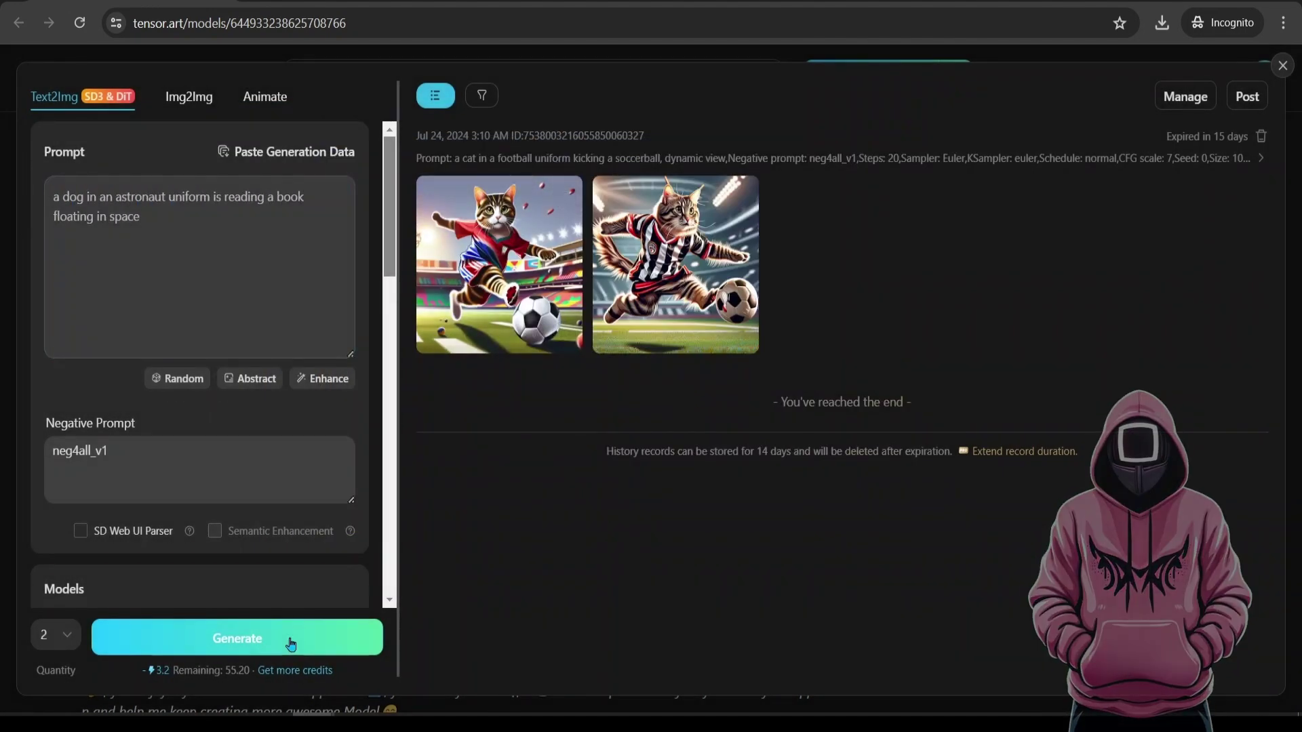
{"action": "left_click", "coordinate": [291, 644]}
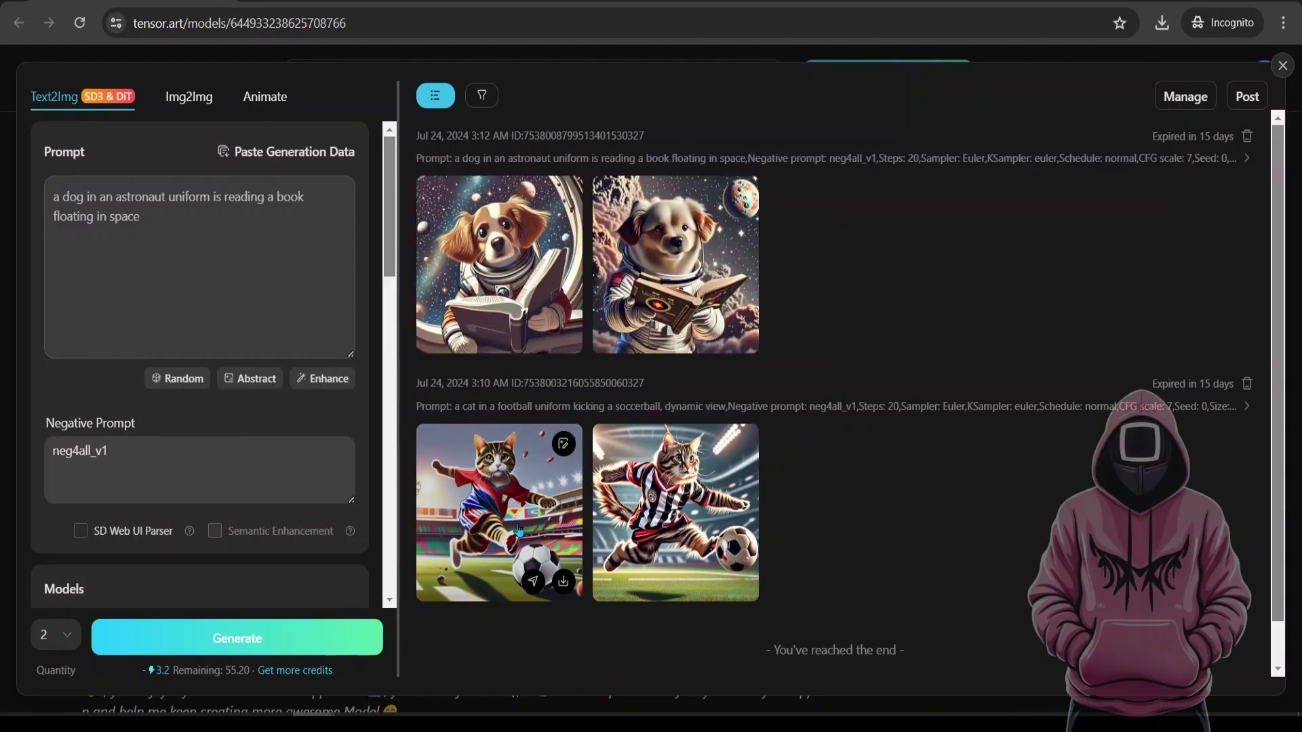
{"action": "left_click", "coordinate": [513, 266]}
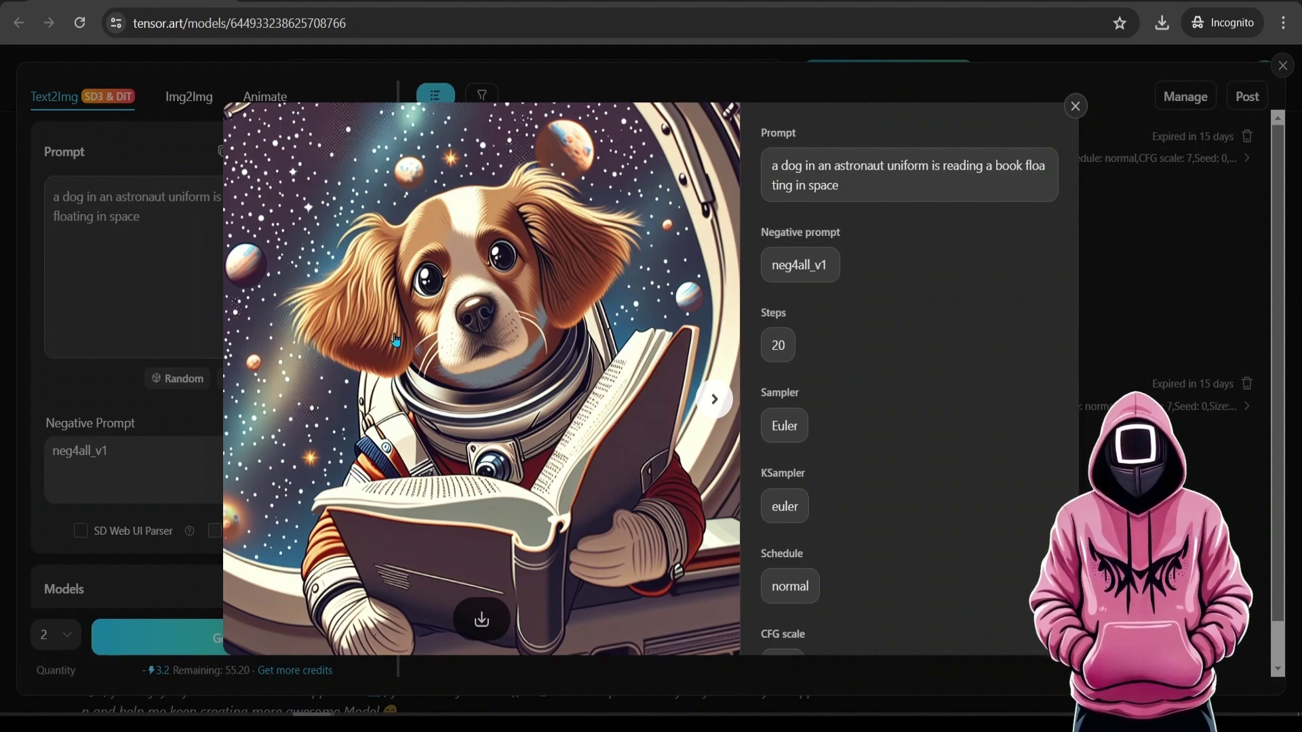
{"action": "key", "text": "Escape"}
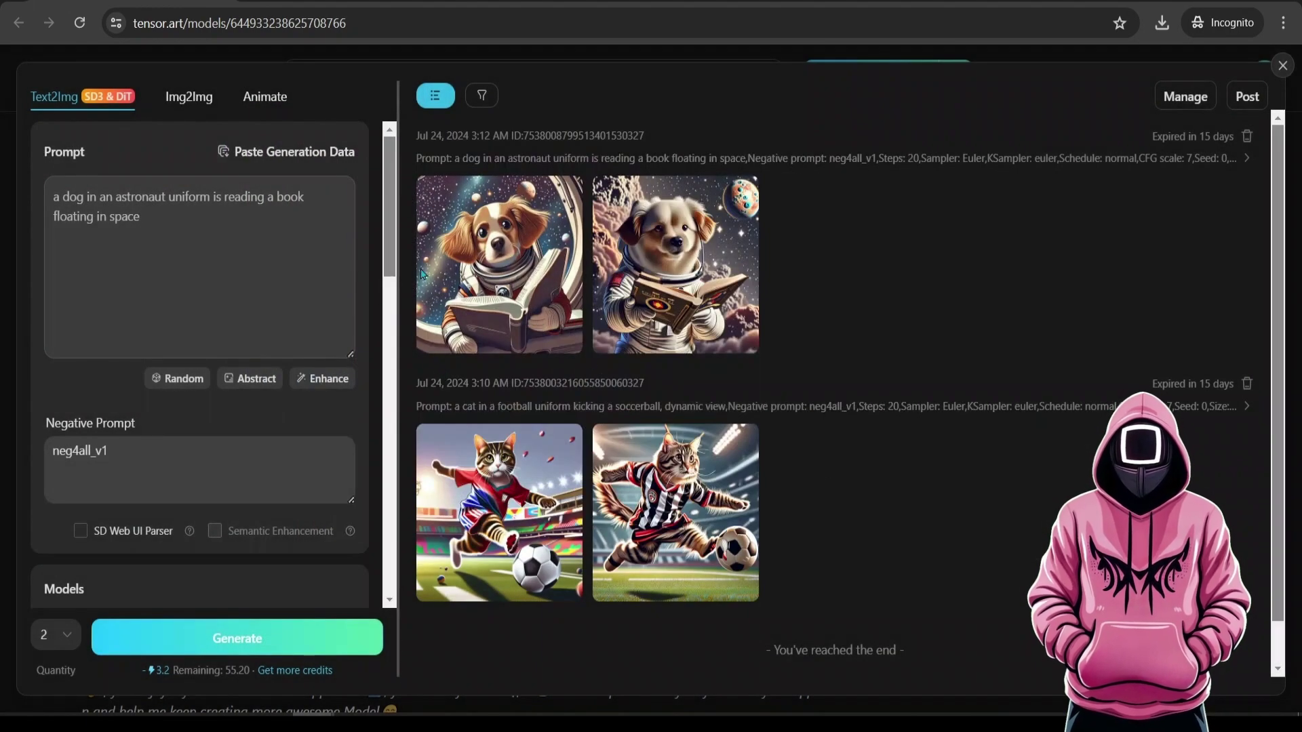
{"action": "mouse_move", "coordinate": [683, 192]}
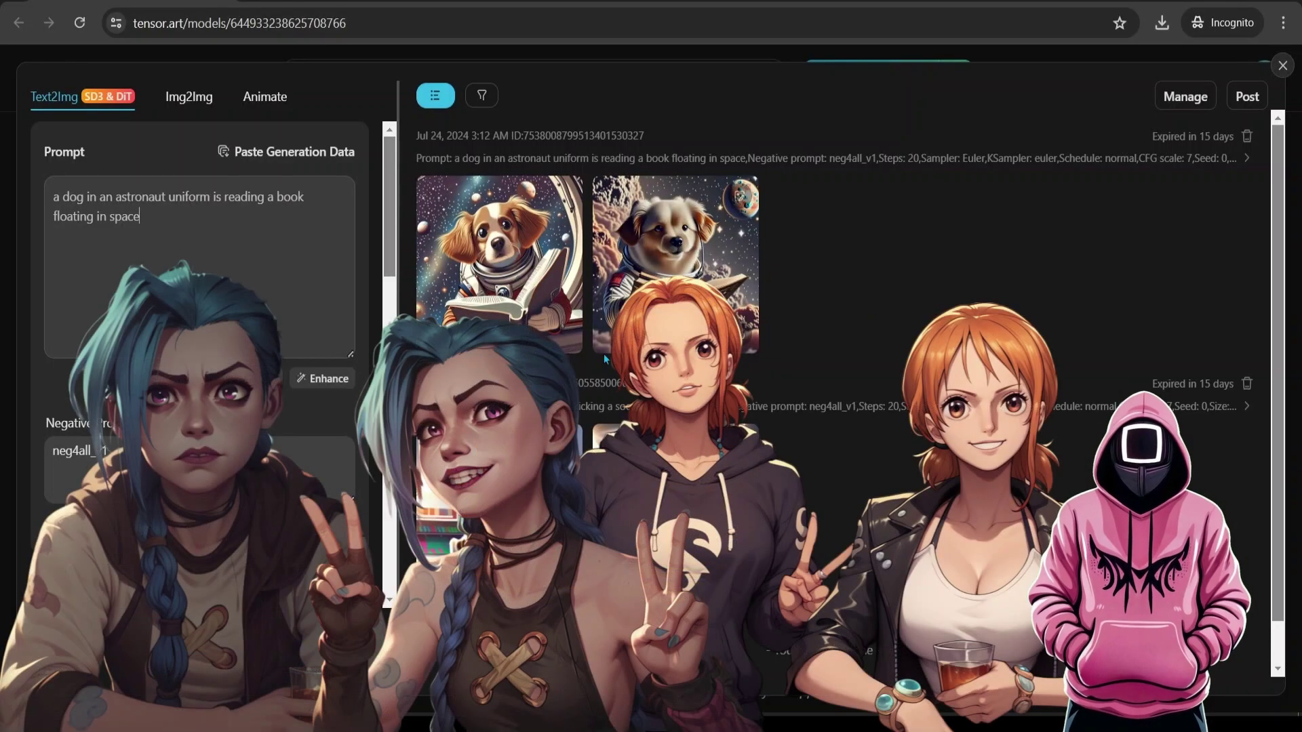
Search Select Model for 'pony car' and pick Pony Cartoon - 1 as base model.
{"action": "mouse_move", "coordinate": [607, 343]}
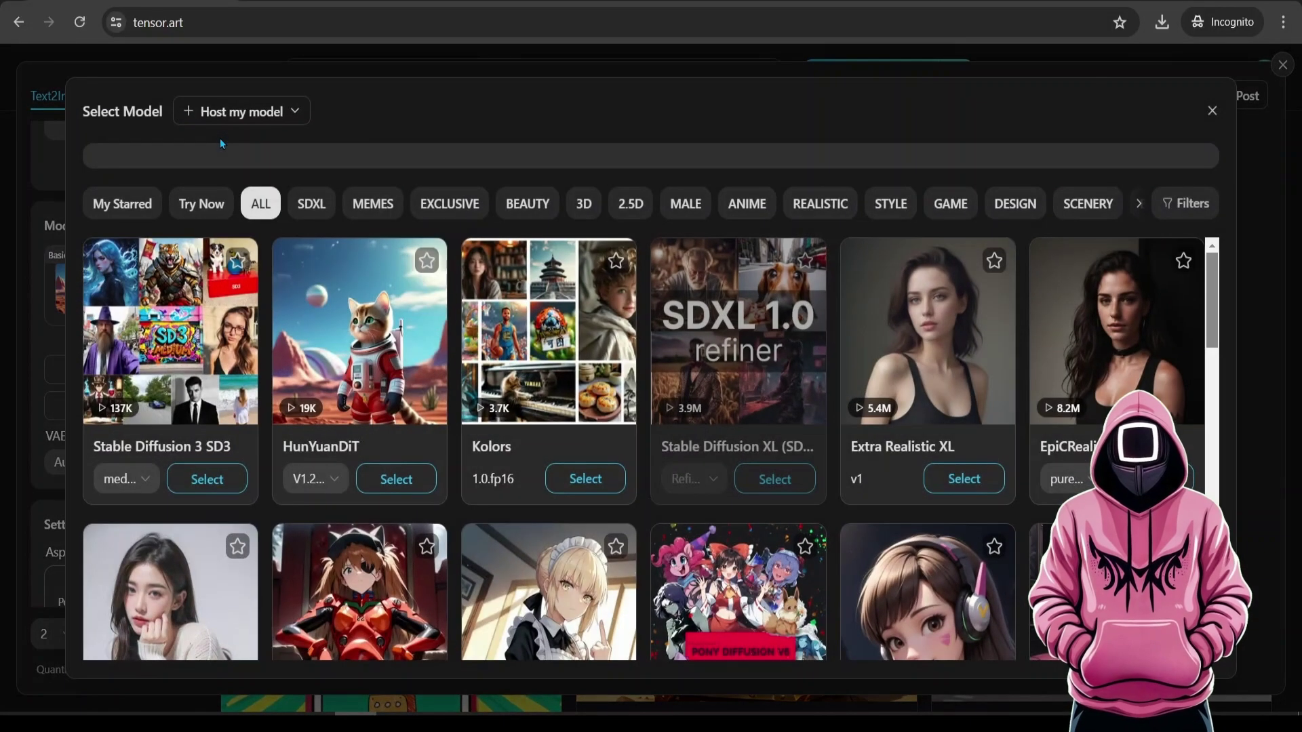
{"action": "left_click", "coordinate": [227, 154]}
{"action": "type", "text": "pony cartoon"}
{"action": "key", "text": "Return"}
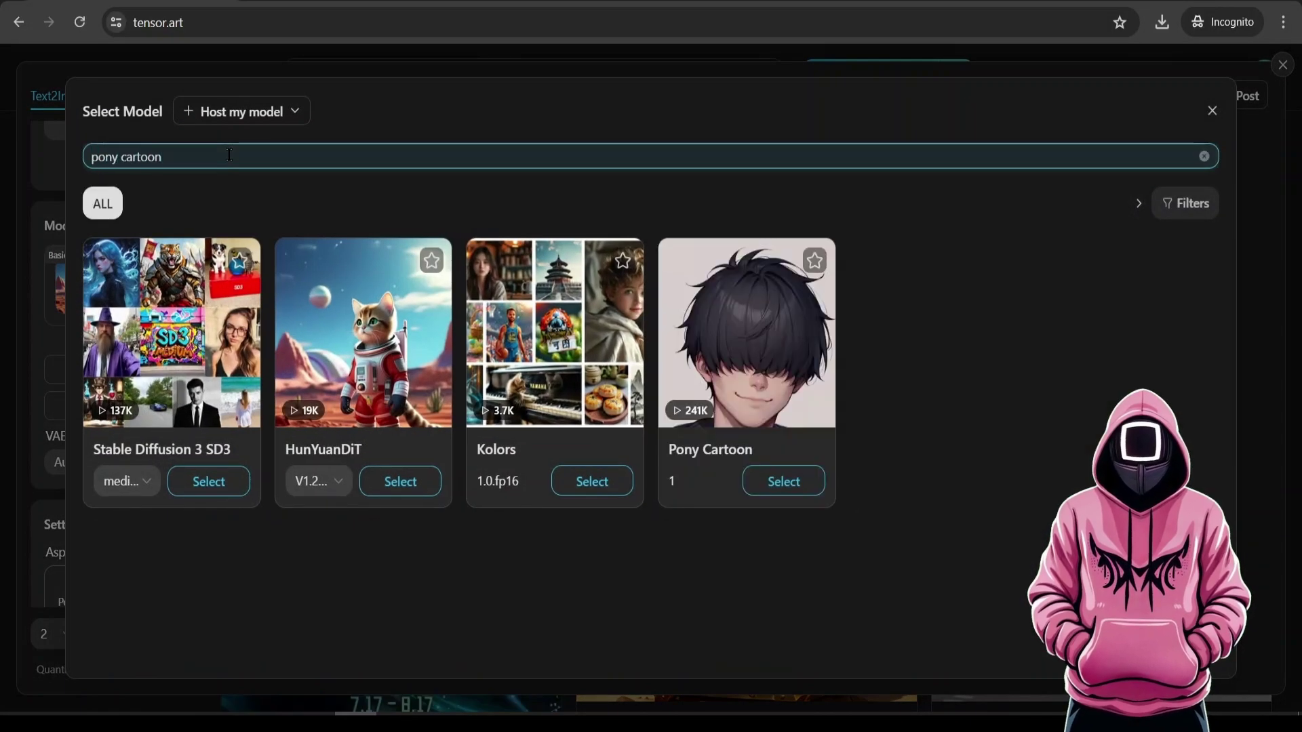
{"action": "key", "text": "BackSpace"}
{"action": "key", "text": "BackSpace"}
{"action": "key", "text": "BackSpace"}
{"action": "key", "text": "BackSpace"}
{"action": "key", "text": "BackSpace"}
{"action": "key", "text": "BackSpace"}
{"action": "key", "text": "BackSpace"}
{"action": "type", "text": "diff"}
{"action": "key", "text": "Return"}
{"action": "key", "text": "ctrl+a"}
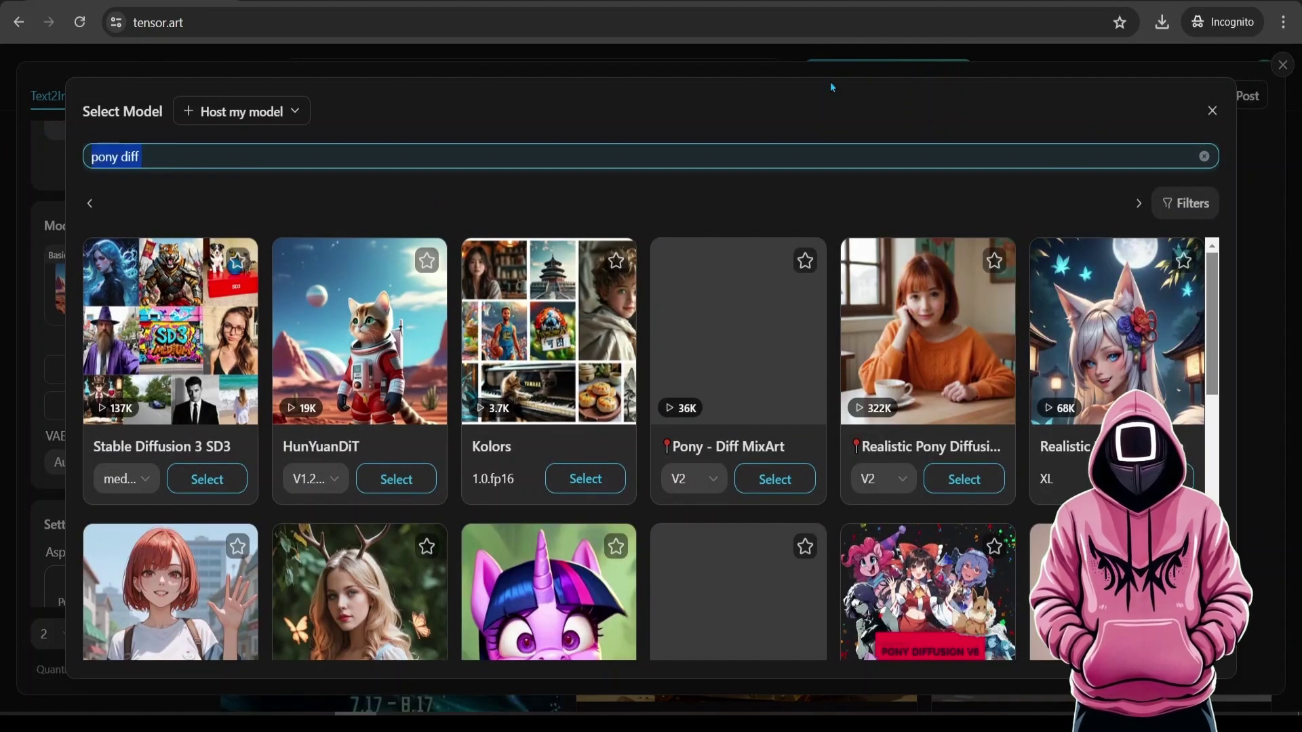
{"action": "type", "text": "pon"}
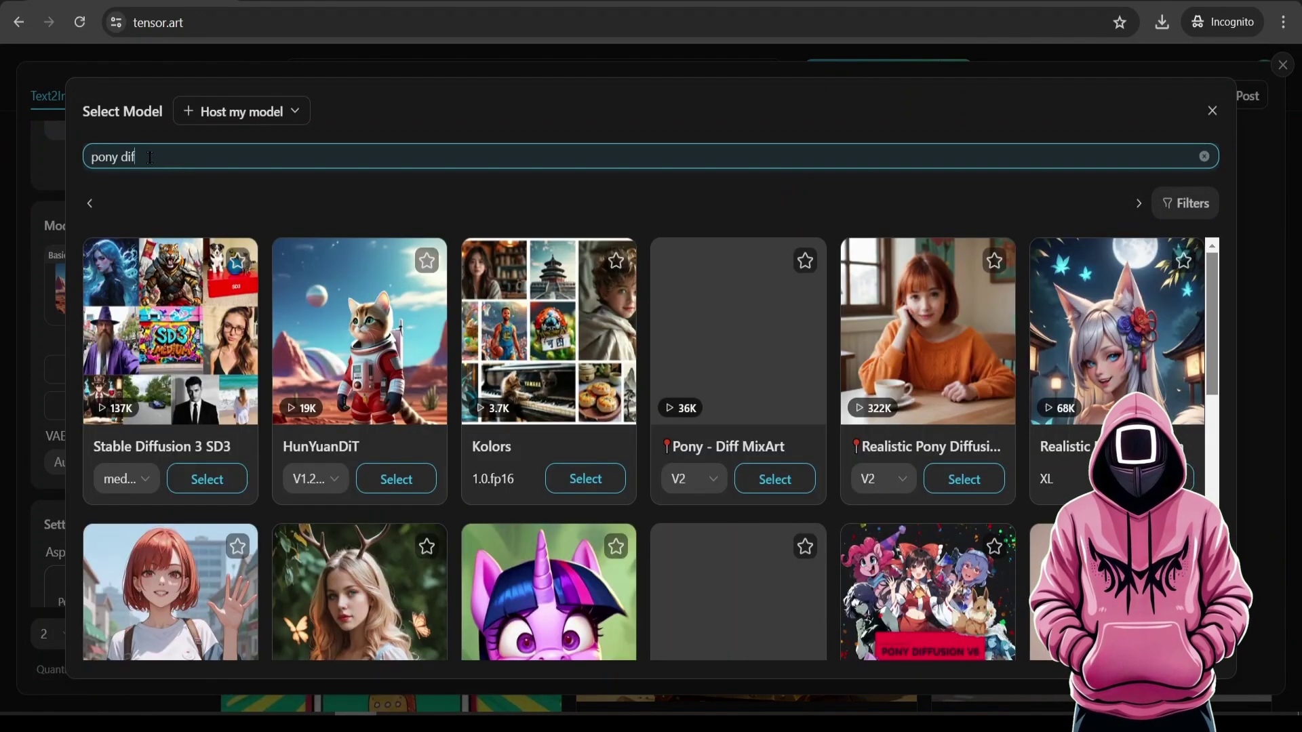
{"action": "scroll", "coordinate": [824, 536], "scroll_direction": "down", "scroll_amount": 1}
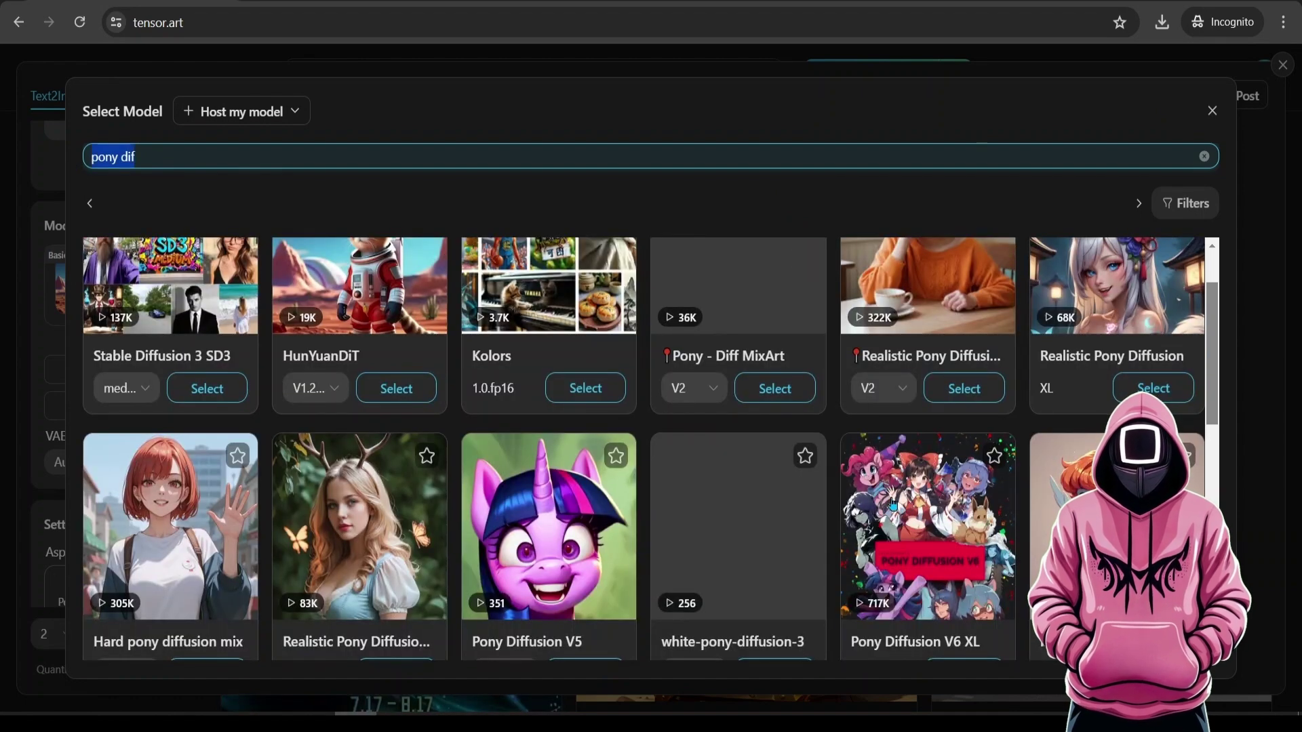
{"action": "type", "text": "pony car"}
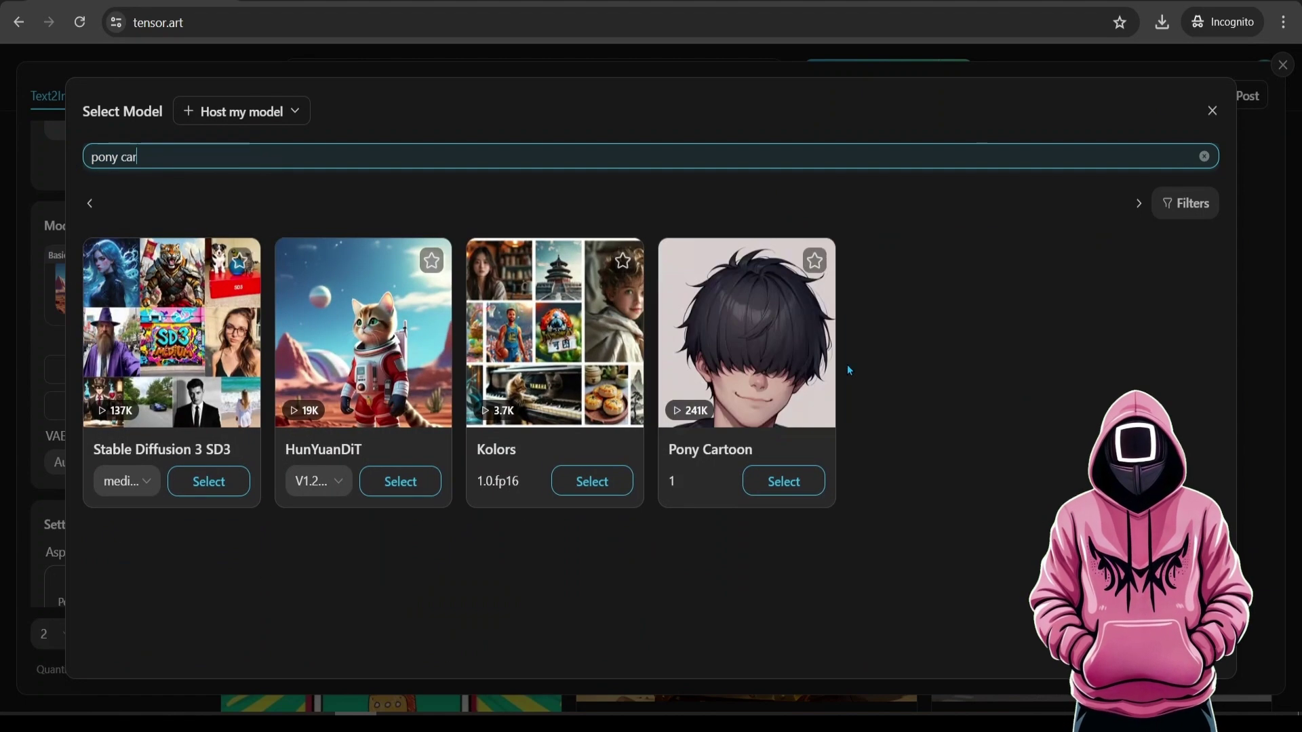
{"action": "left_click", "coordinate": [757, 360]}
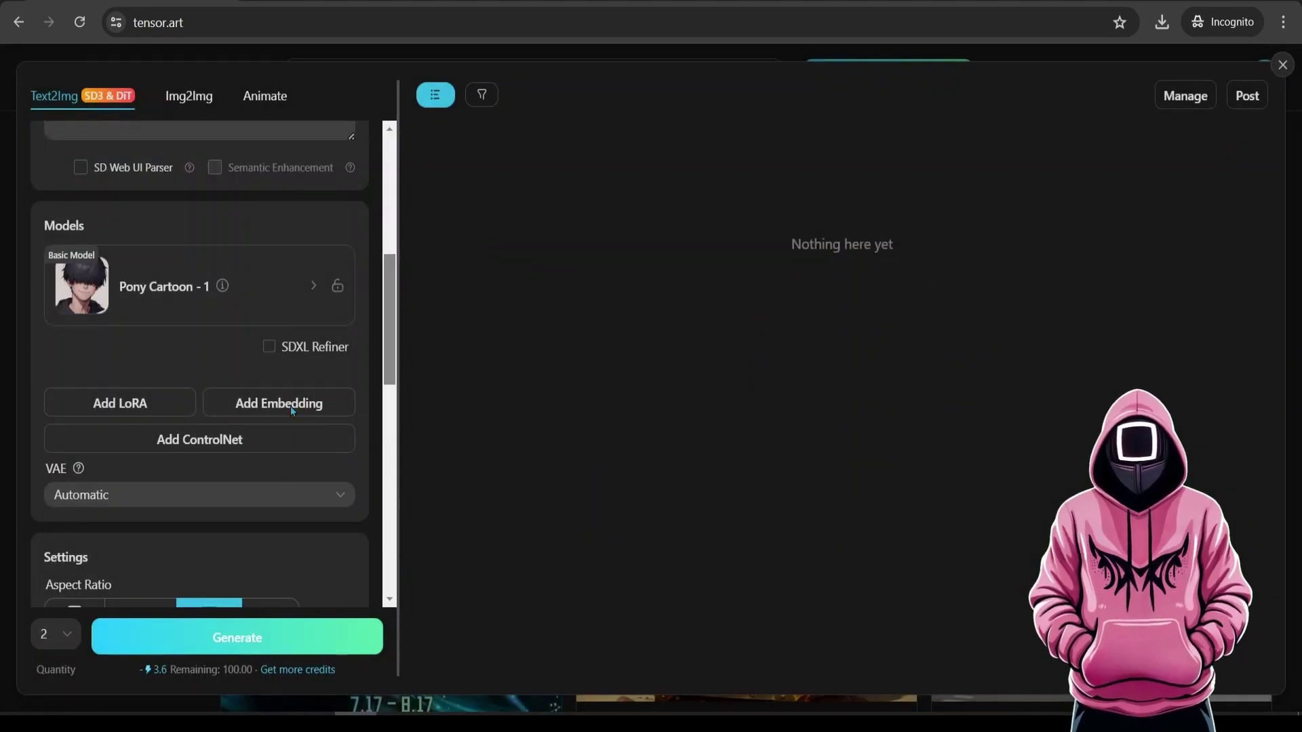
Make the aspect ratio square and lower the CFG Scale from 7 to 6.
{"action": "scroll", "coordinate": [274, 376], "scroll_direction": "up", "scroll_amount": 1}
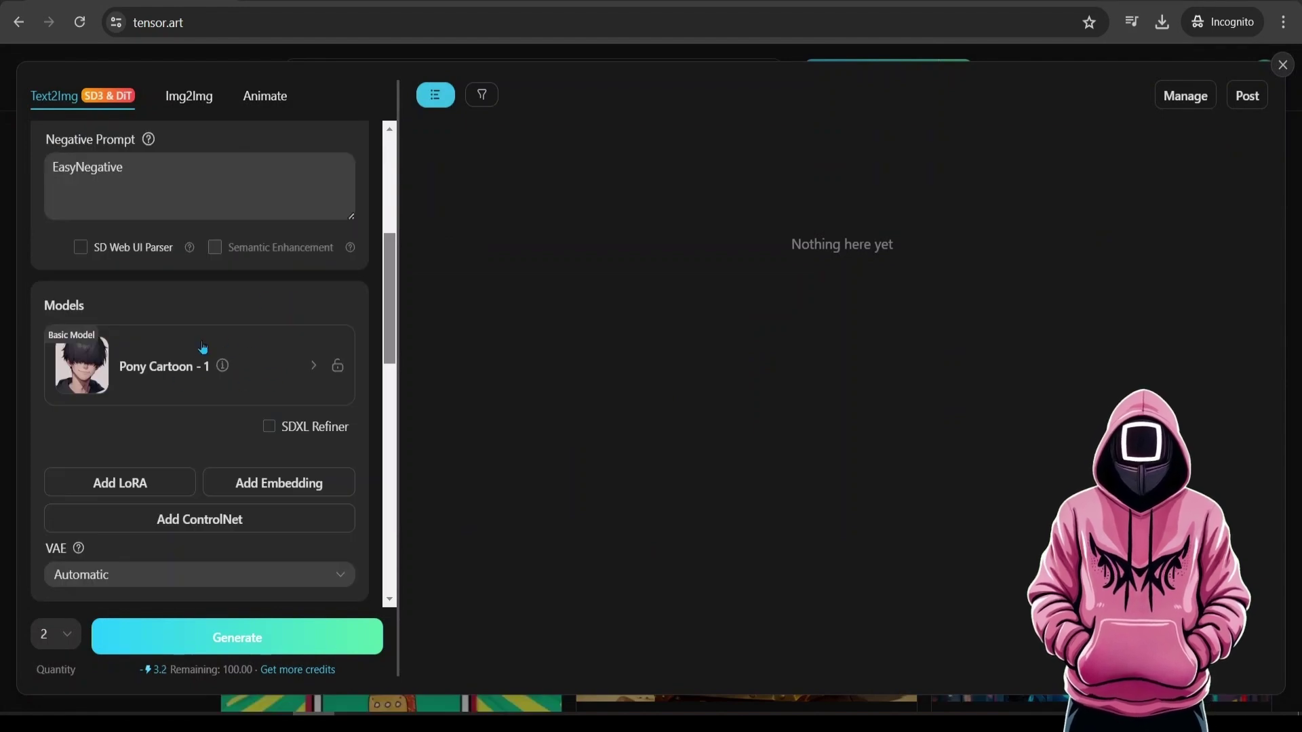
{"action": "scroll", "coordinate": [200, 372], "scroll_direction": "down", "scroll_amount": 3}
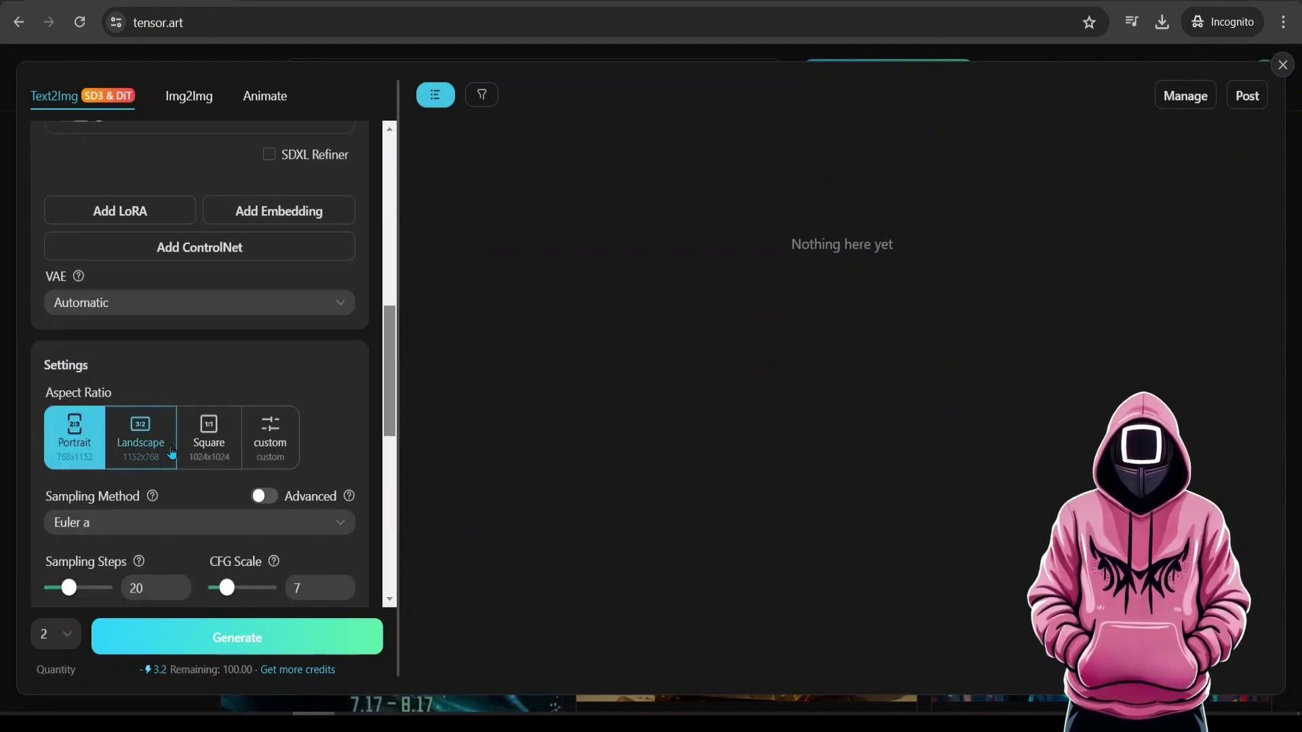
{"action": "left_click", "coordinate": [185, 424]}
{"action": "scroll", "coordinate": [197, 441], "scroll_direction": "down", "scroll_amount": 1}
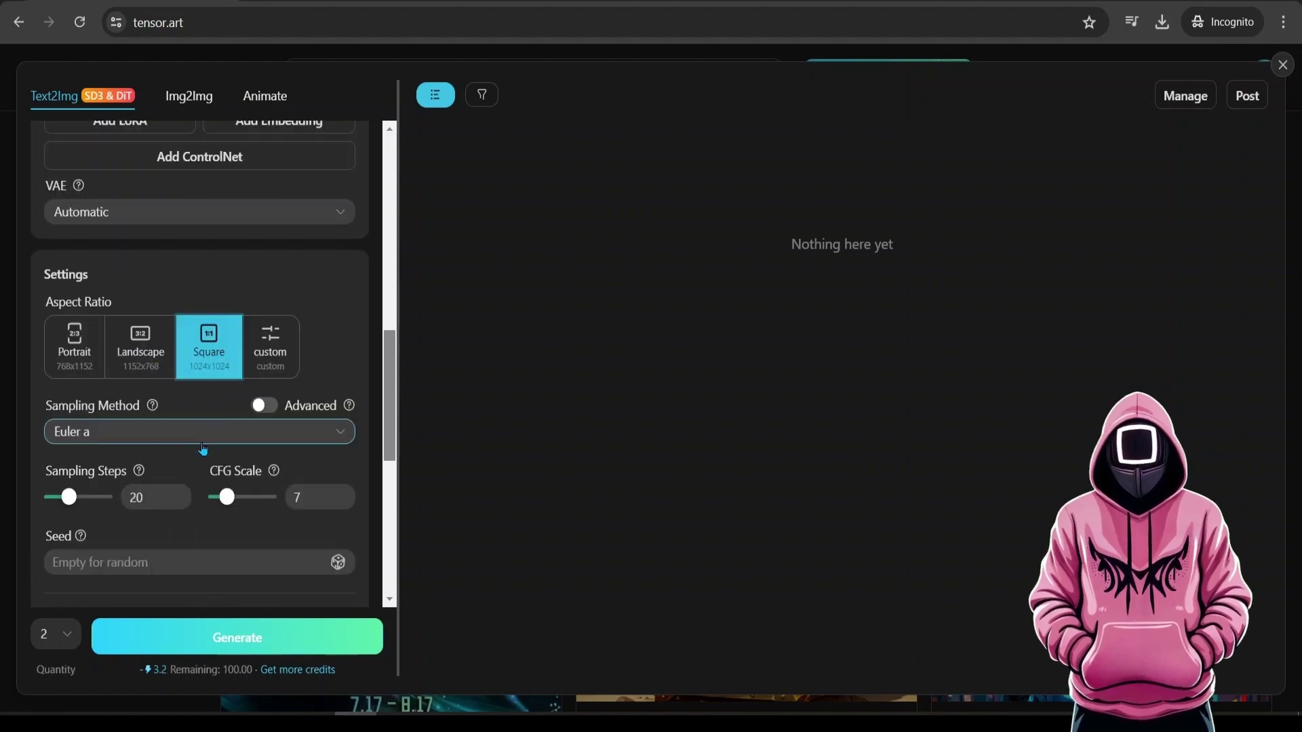
{"action": "mouse_move", "coordinate": [227, 503]}
{"action": "left_click_drag", "start_coordinate": [227, 505], "coordinate": [225, 505]}
{"action": "scroll", "coordinate": [223, 500], "scroll_direction": "down", "scroll_amount": 3}
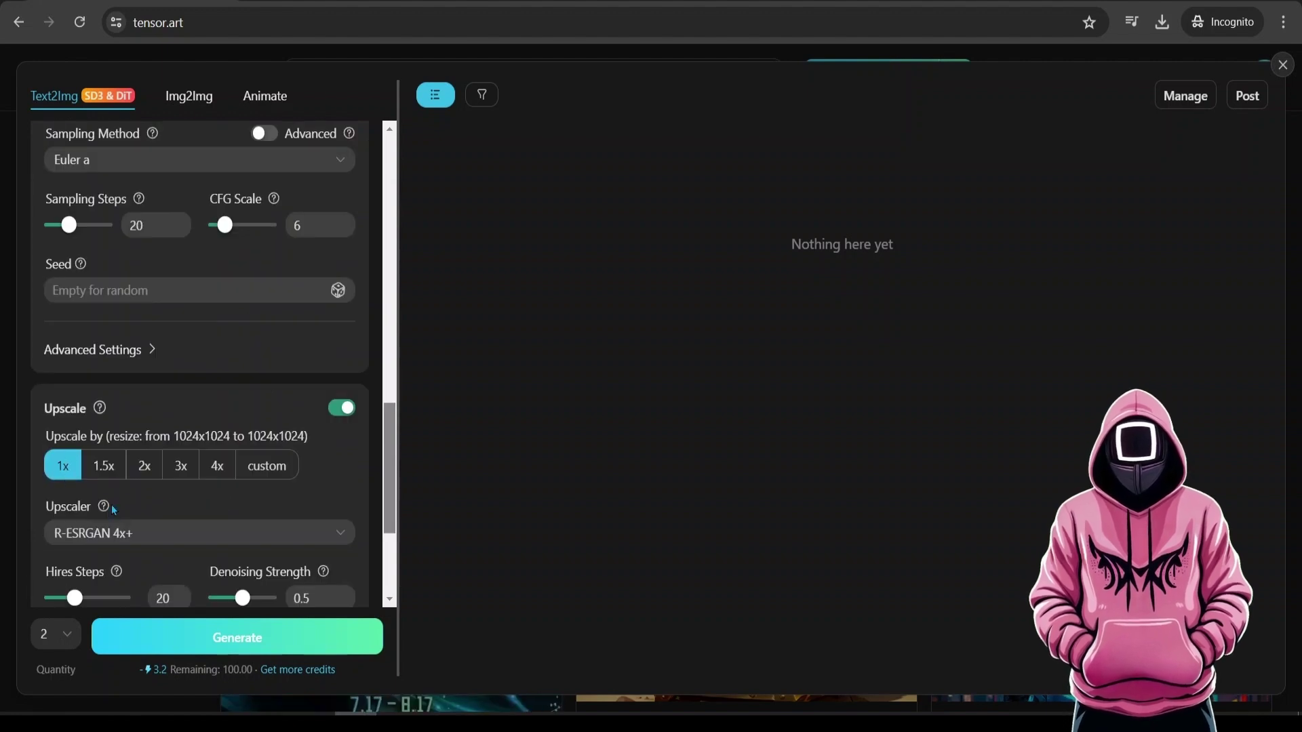
Change the upscaler from R-ESRGAN 4x+ to 4x-AnimeSharp, then scroll back to Models.
{"action": "left_click", "coordinate": [118, 532]}
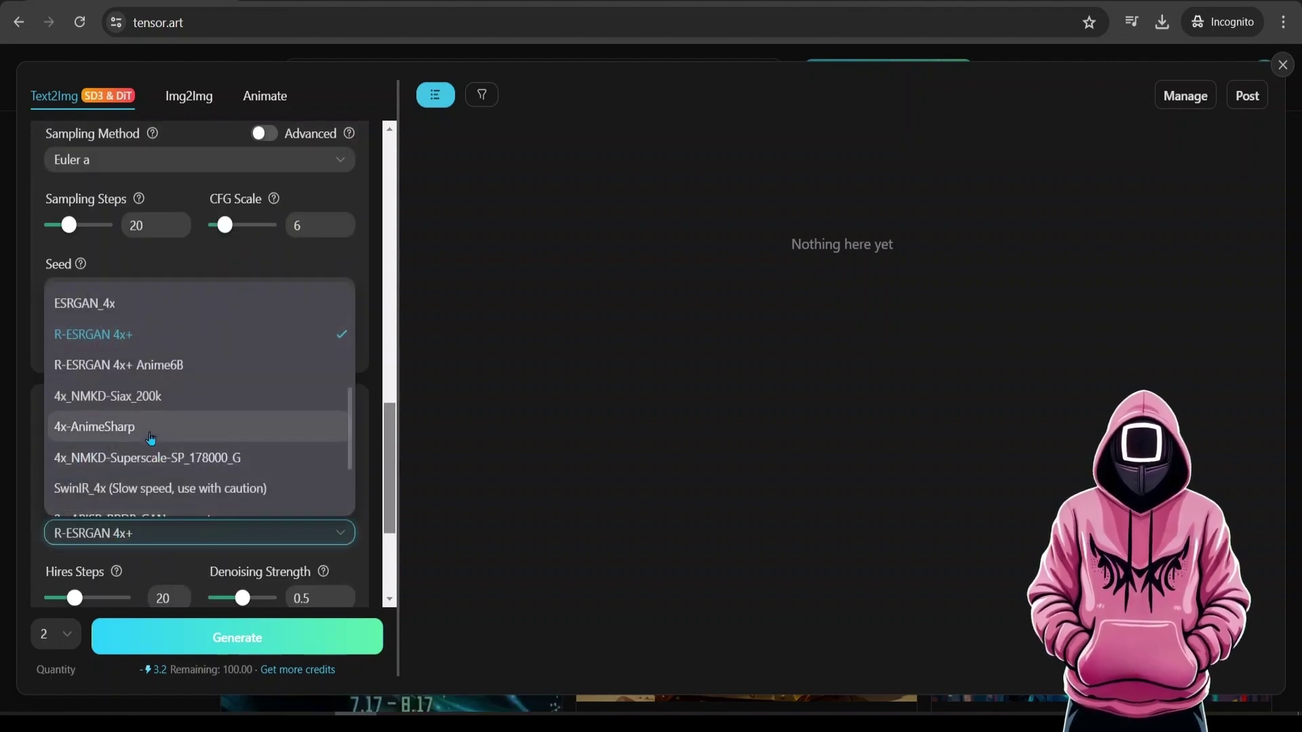
{"action": "left_click", "coordinate": [161, 428]}
{"action": "scroll", "coordinate": [270, 453], "scroll_direction": "down", "scroll_amount": 2}
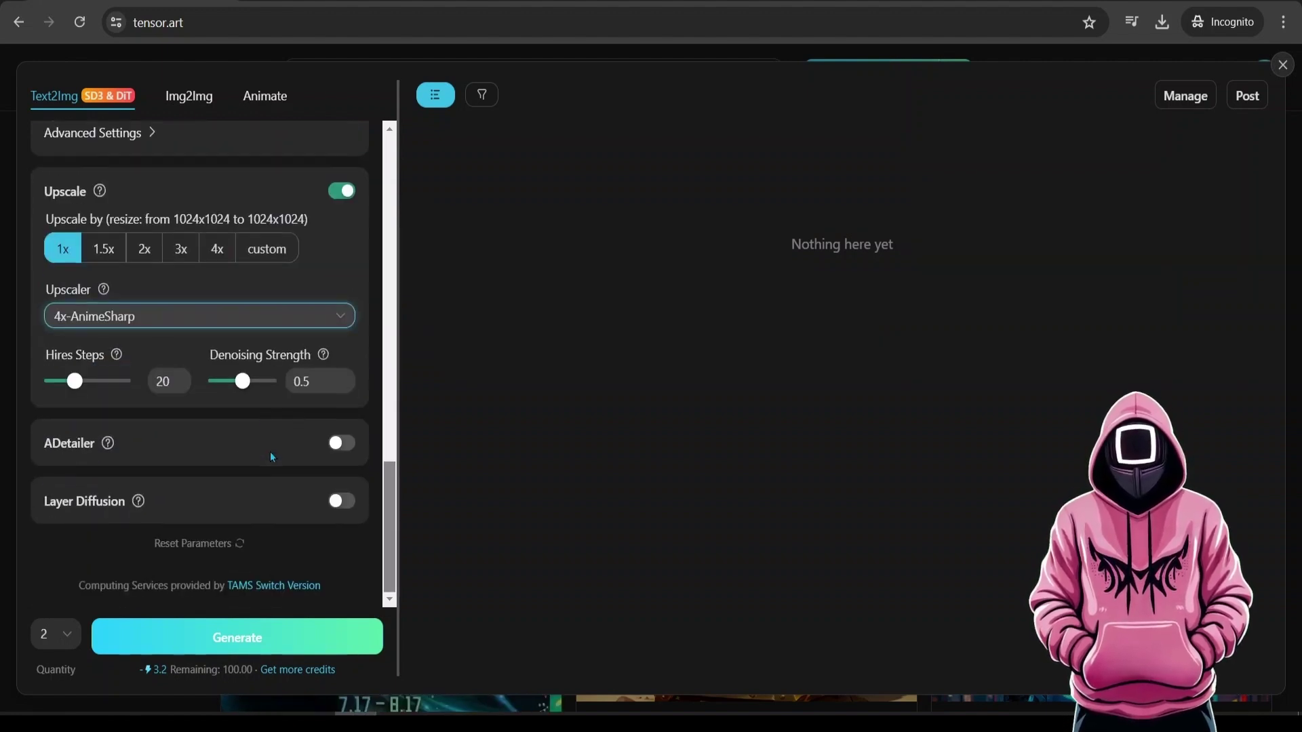
{"action": "scroll", "coordinate": [269, 453], "scroll_direction": "up", "scroll_amount": 6}
{"action": "scroll", "coordinate": [270, 452], "scroll_direction": "up", "scroll_amount": 6}
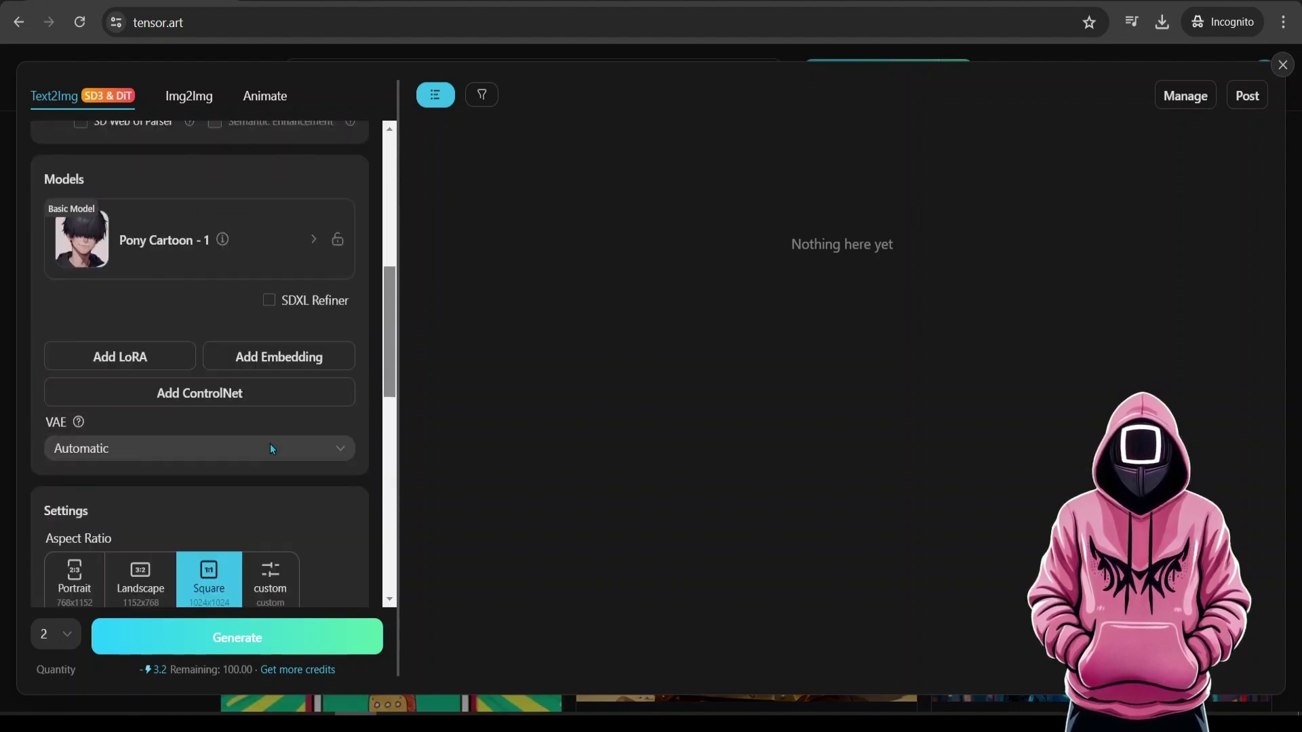
{"action": "scroll", "coordinate": [223, 417], "scroll_direction": "down", "scroll_amount": 1}
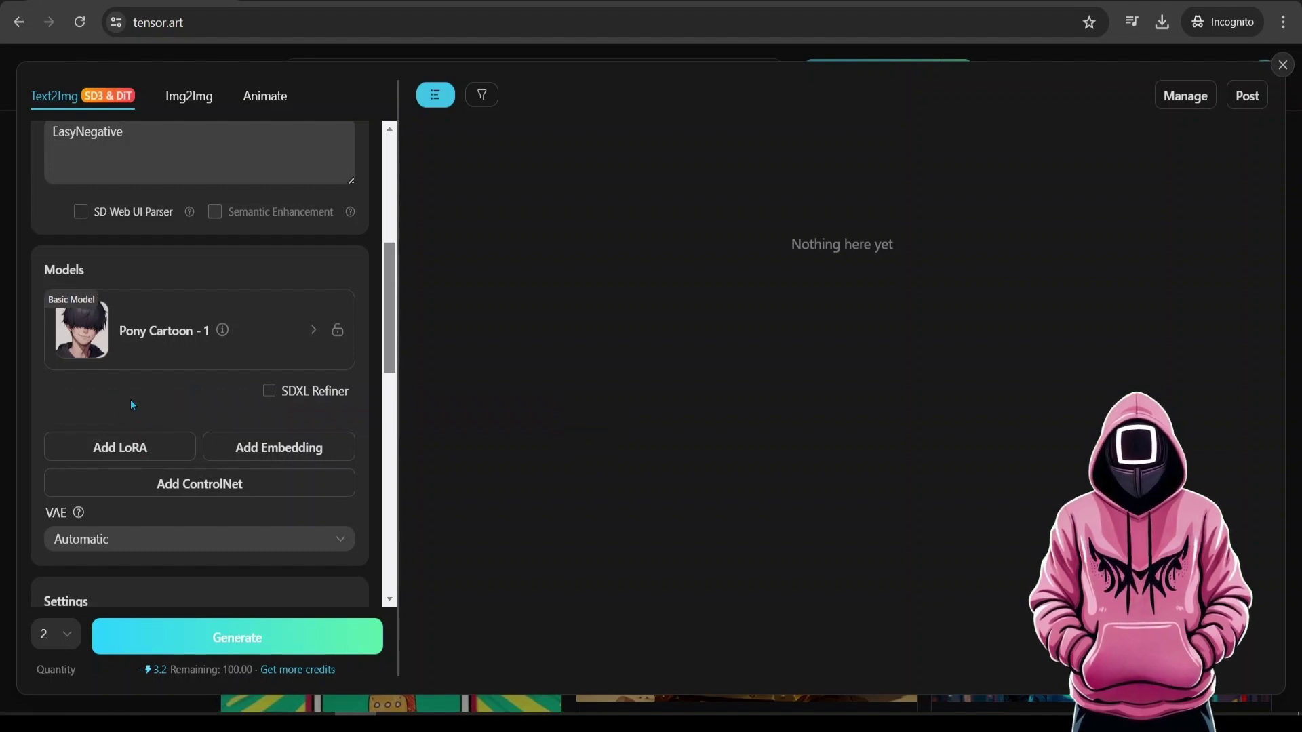
Add the Arcane Style and Characters LoRA, found via an 'arcane style' search, and lower its weight to 0.6.
{"action": "left_click", "coordinate": [155, 444]}
{"action": "left_click", "coordinate": [163, 159]}
{"action": "left_click_drag", "start_coordinate": [156, 160], "coordinate": [77, 170]}
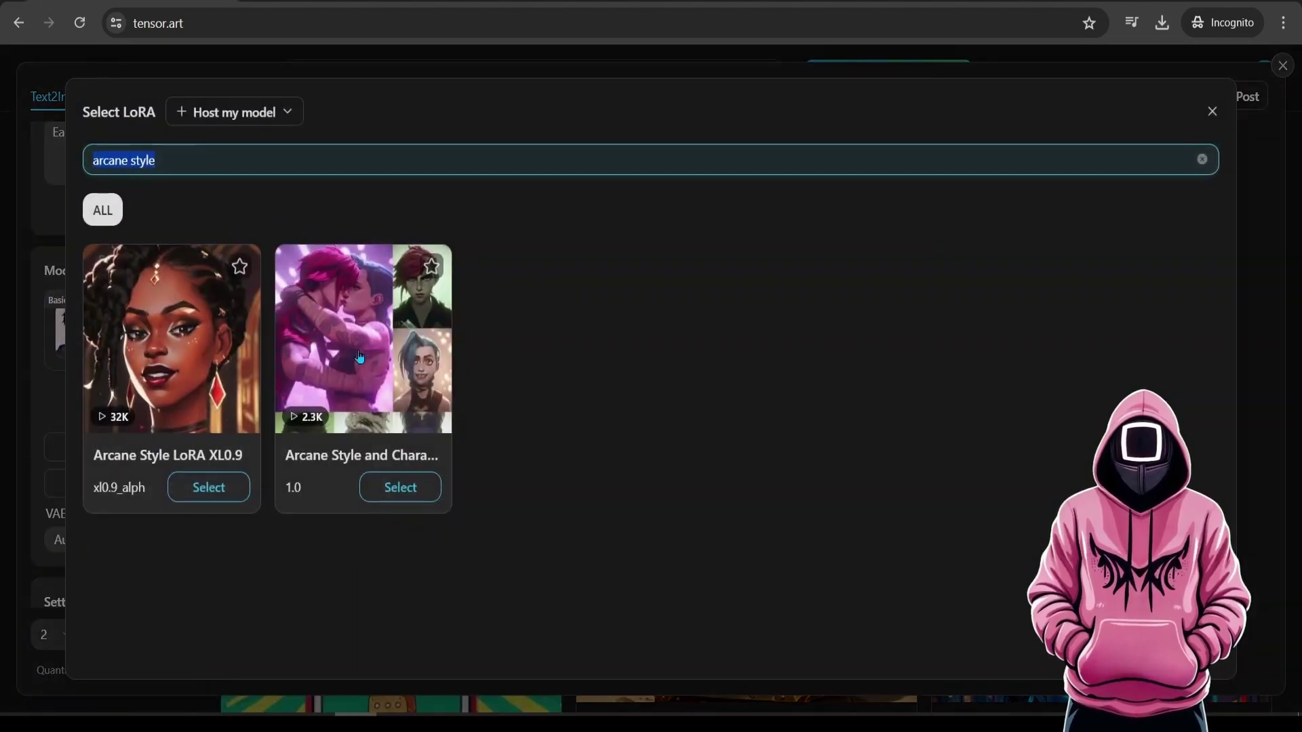
{"action": "left_click", "coordinate": [330, 356]}
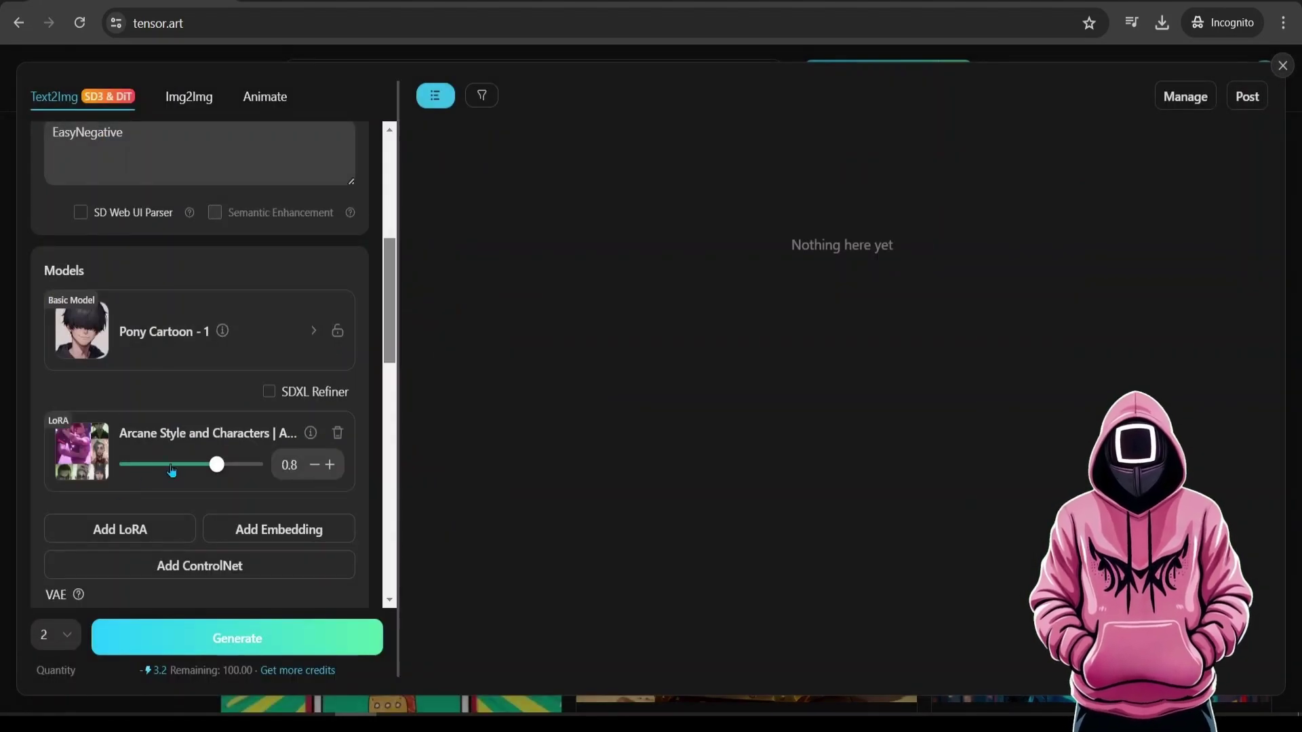
{"action": "scroll", "coordinate": [185, 453], "scroll_direction": "down", "scroll_amount": 3}
{"action": "scroll", "coordinate": [248, 386], "scroll_direction": "up", "scroll_amount": 2}
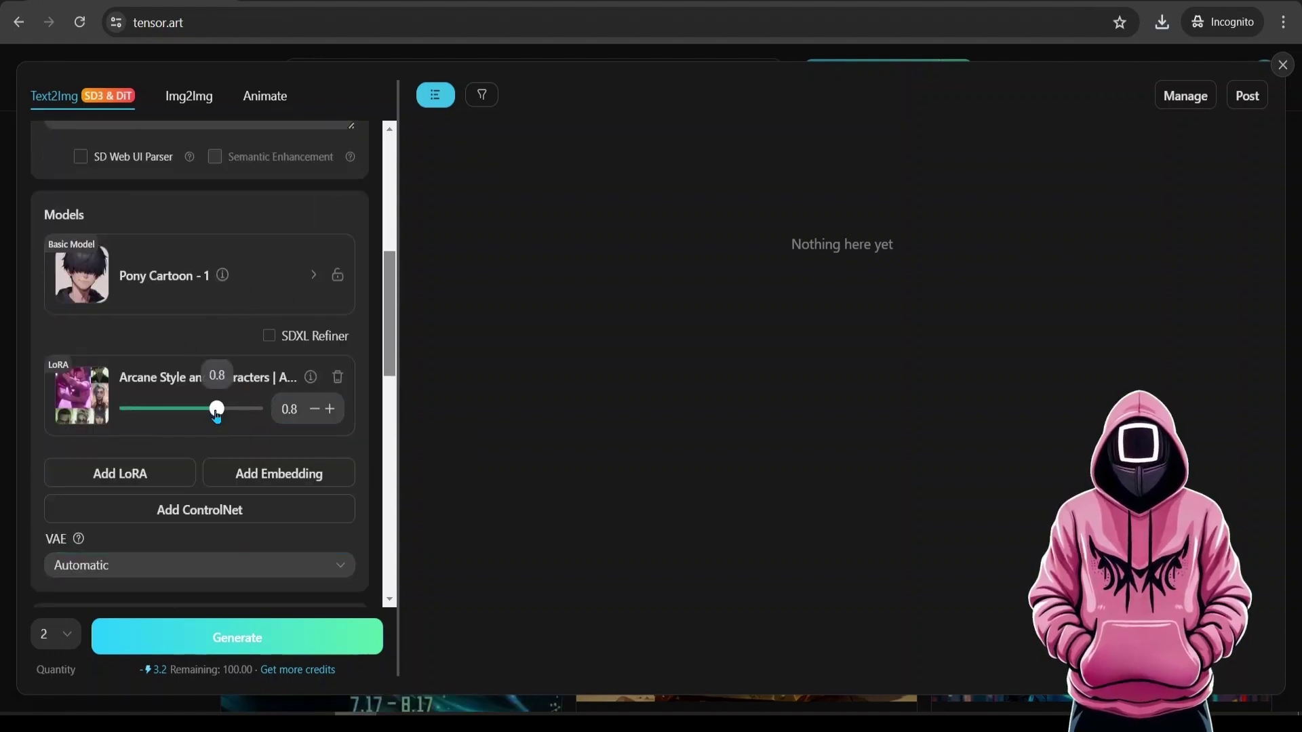
{"action": "left_click_drag", "start_coordinate": [217, 408], "coordinate": [210, 408]}
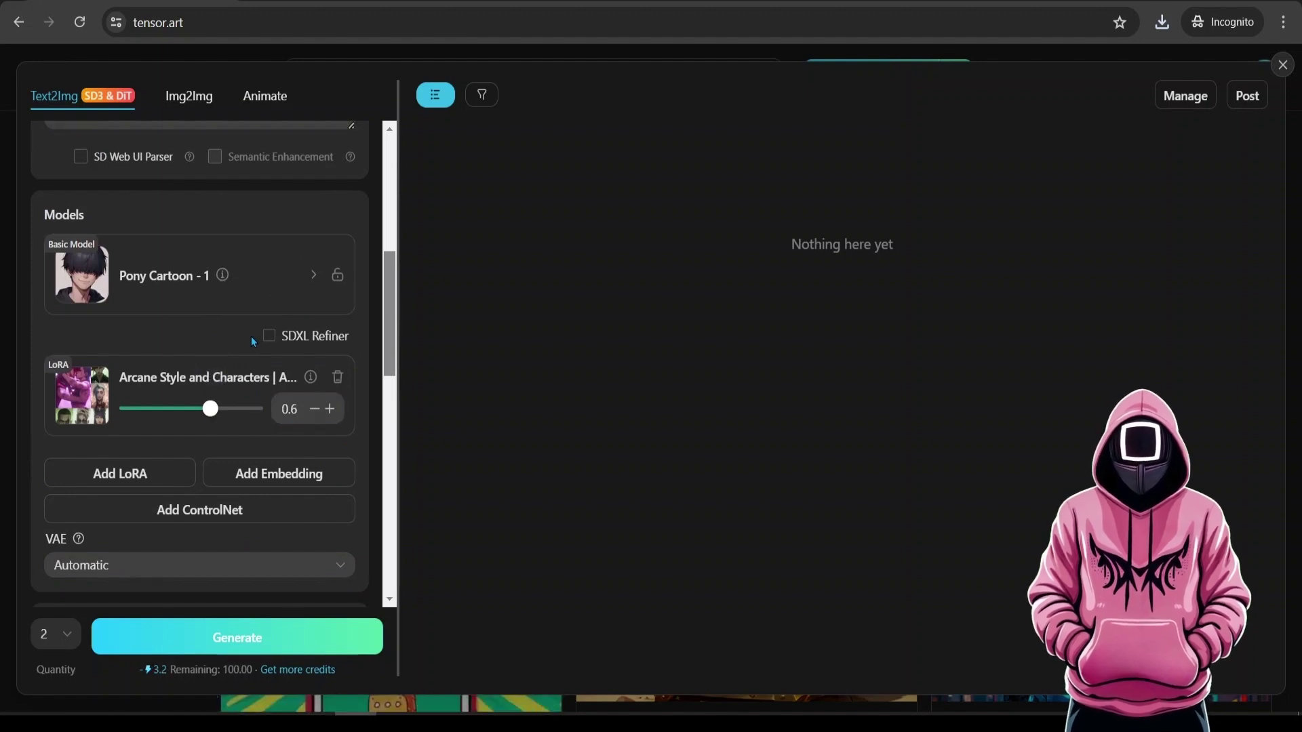
{"action": "scroll", "coordinate": [251, 337], "scroll_direction": "up", "scroll_amount": 5}
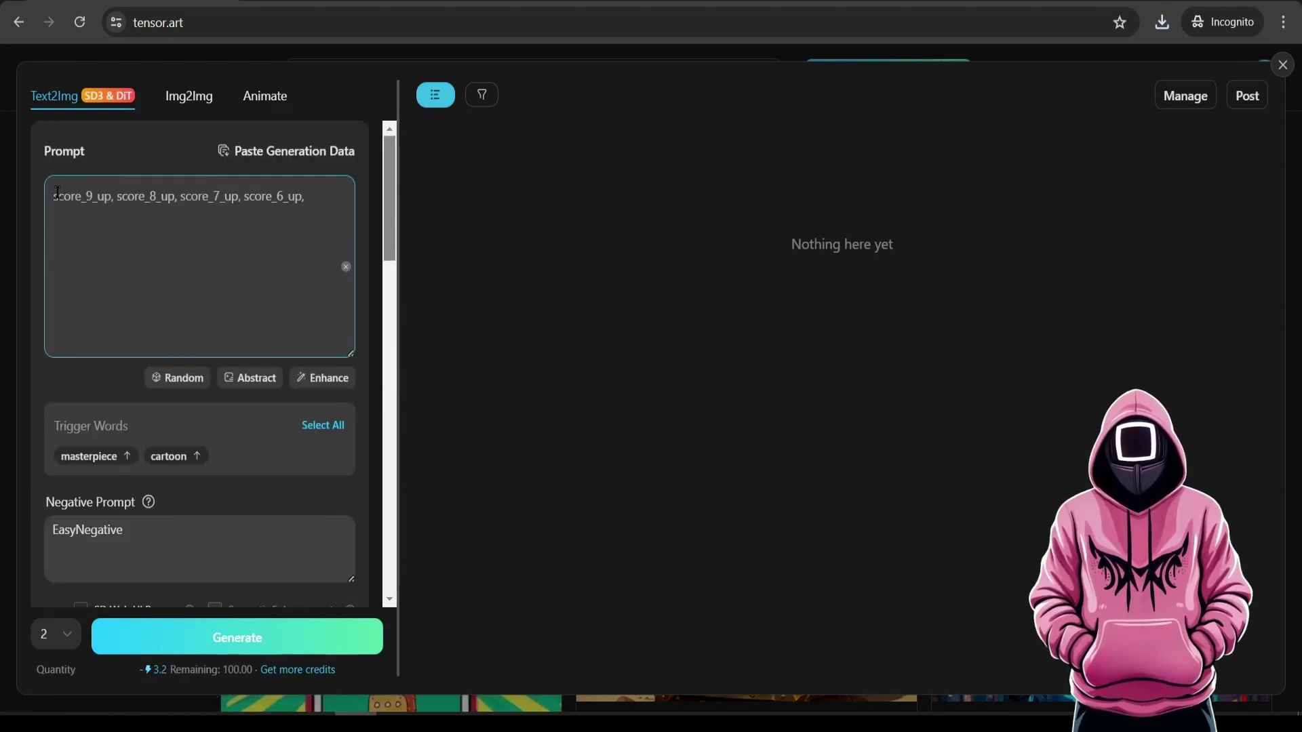
{"action": "left_click_drag", "start_coordinate": [52, 193], "coordinate": [171, 195]}
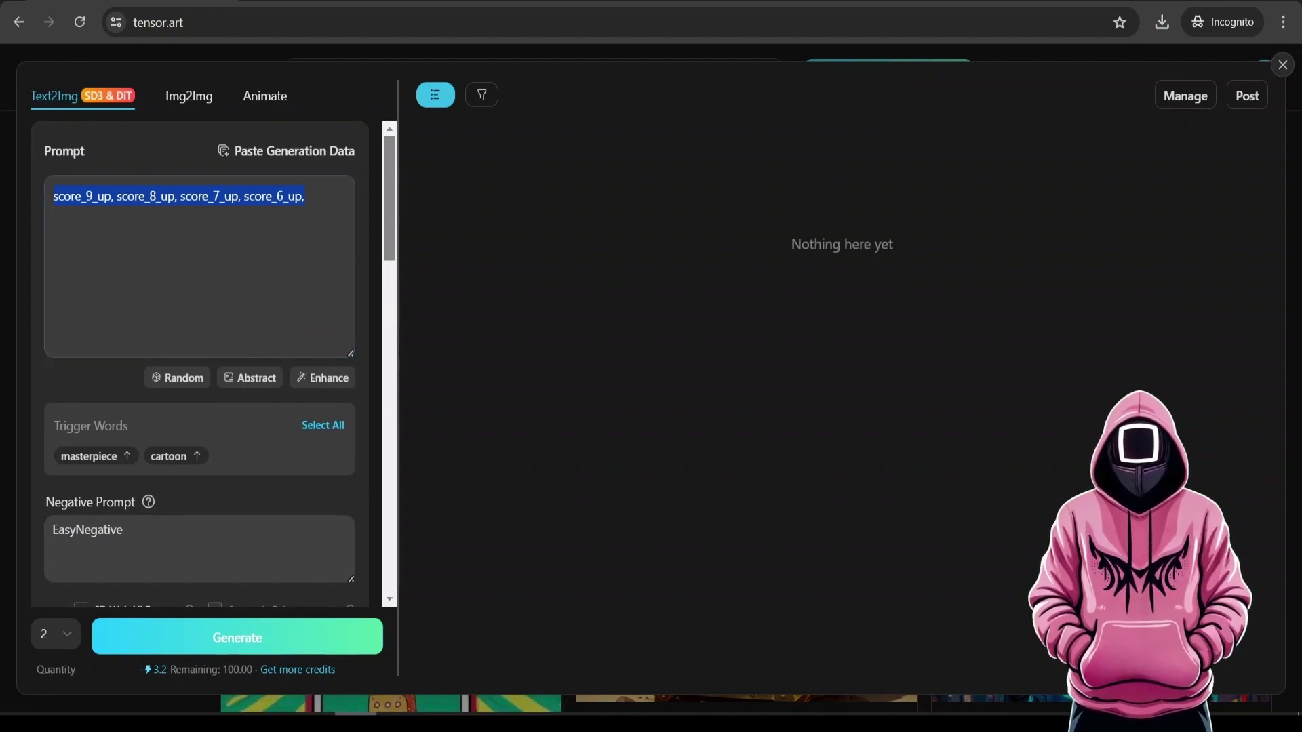
Append 'jinx wearing a grey hoodie is chilling at her room, front view' to the prompt and generate.
{"action": "left_click", "coordinate": [308, 196]}
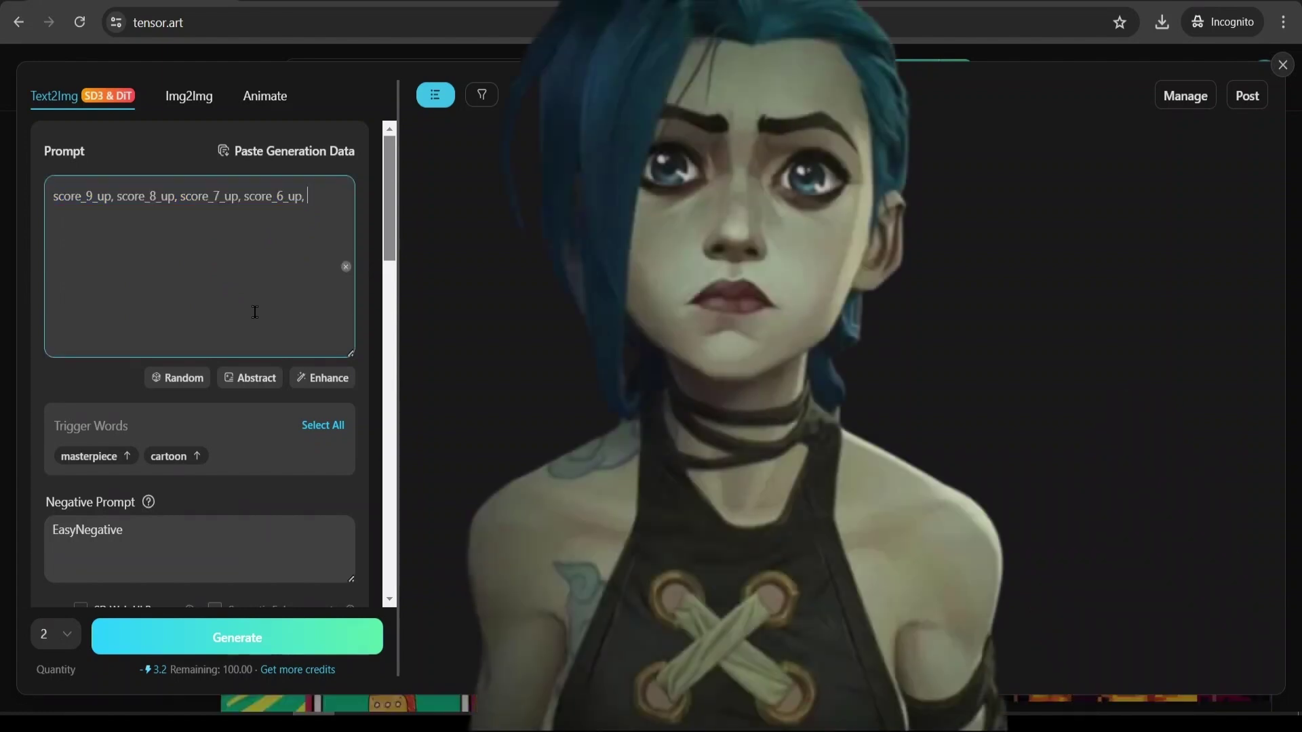
{"action": "type", "text": "jinx wear"}
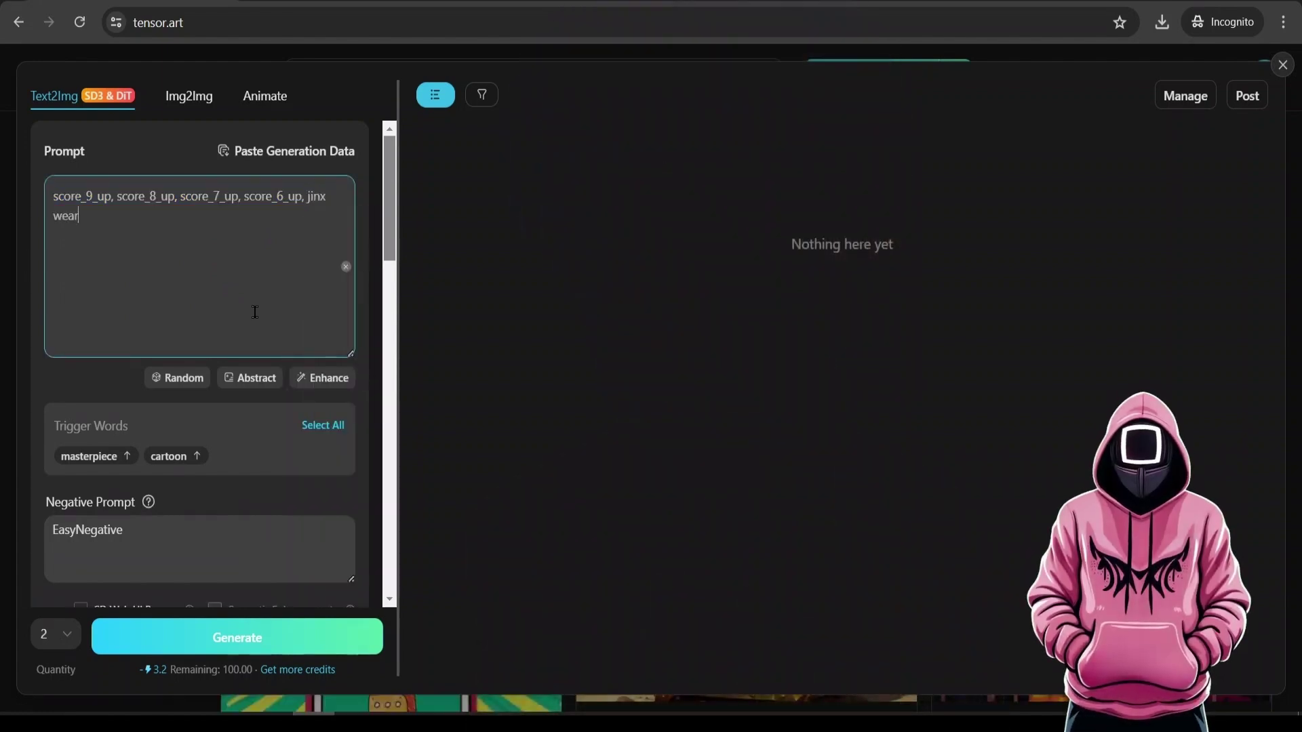
{"action": "type", "text": "ing a grey"}
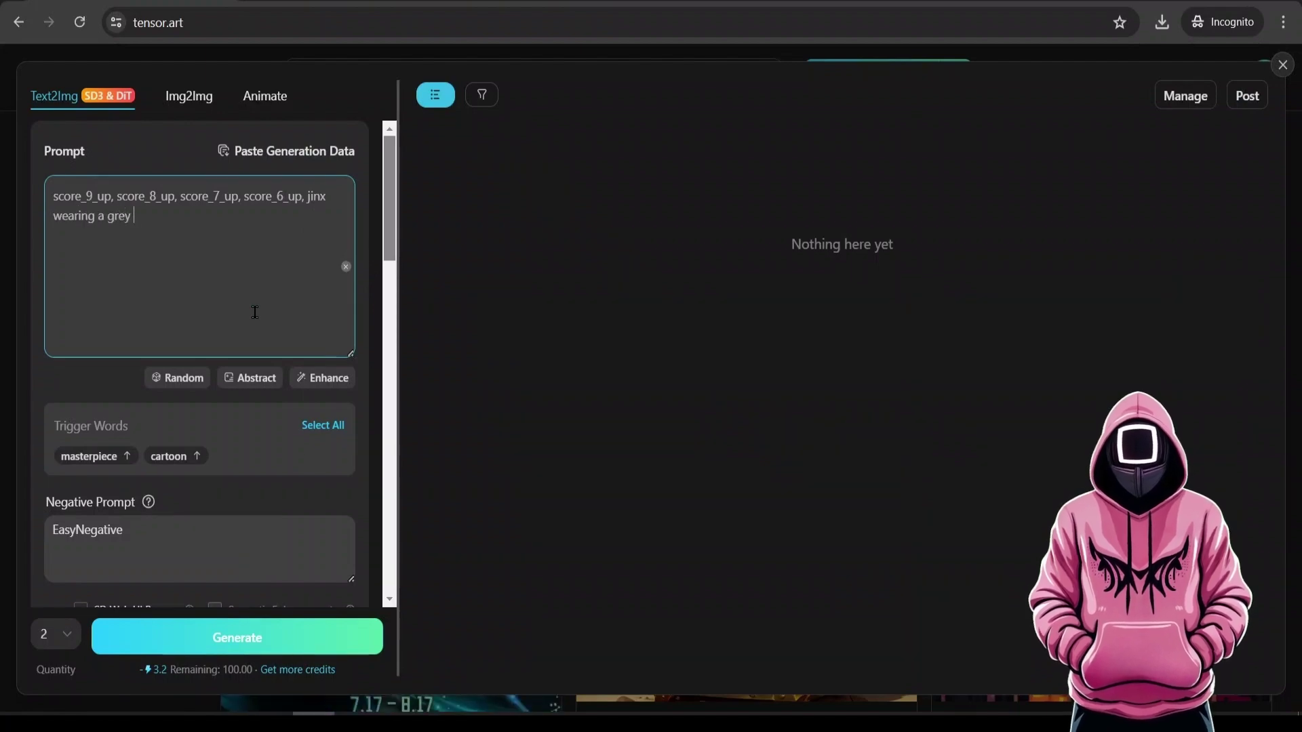
{"action": "type", "text": " hoodie is chilling at her room, front view"}
{"action": "left_click", "coordinate": [326, 642]}
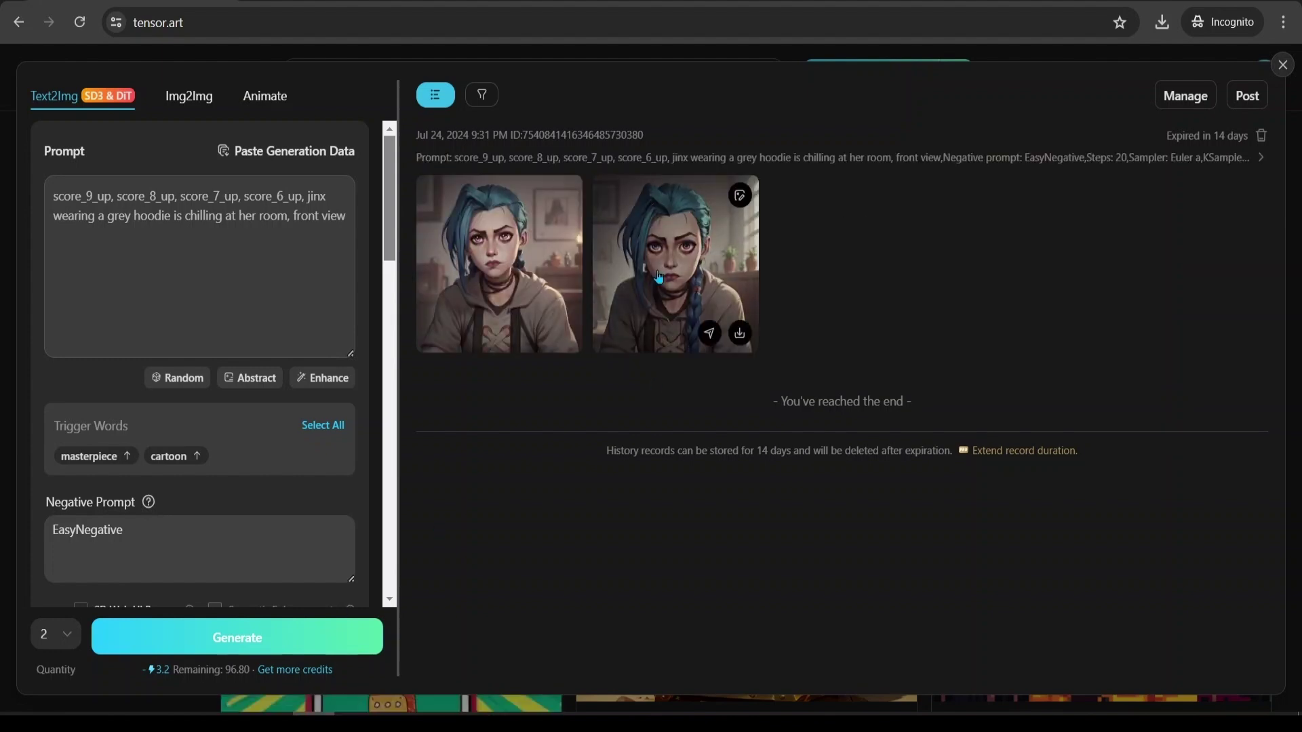
View both generated Jinx images at full size, then close the viewer.
{"action": "left_click", "coordinate": [543, 270]}
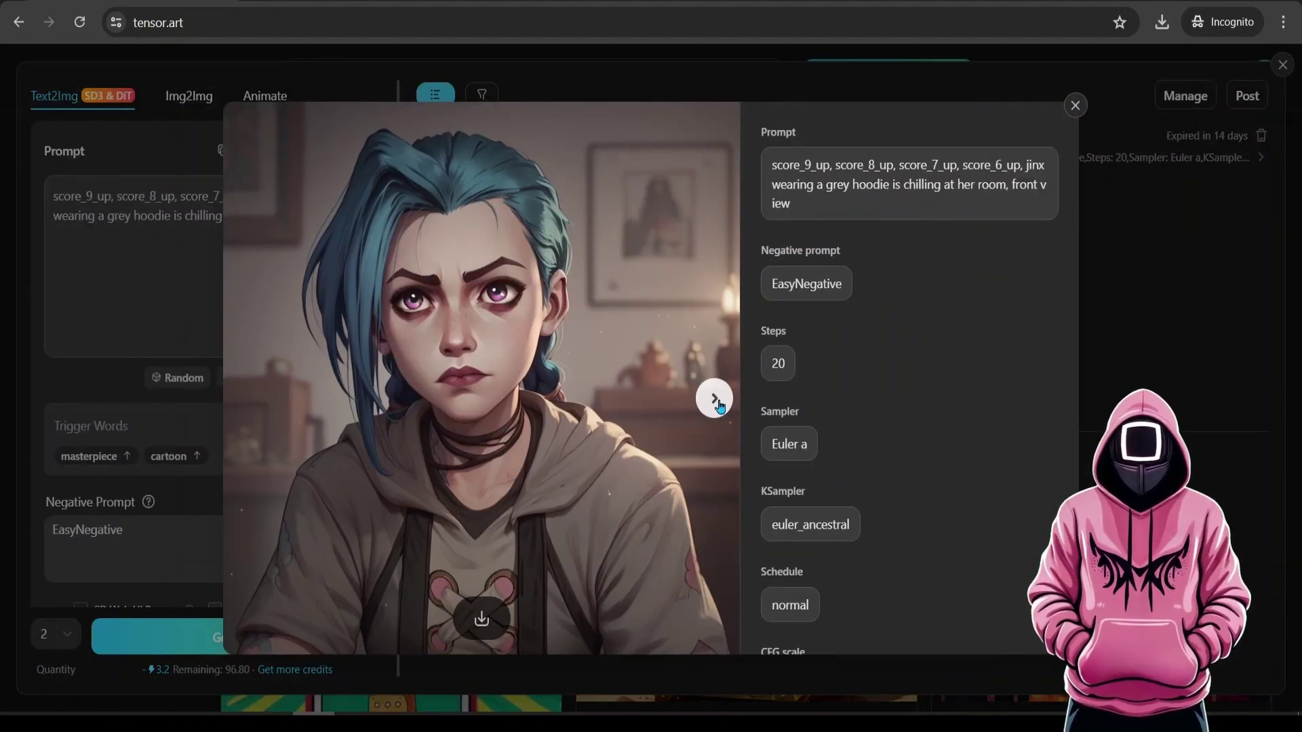
{"action": "left_click", "coordinate": [715, 401]}
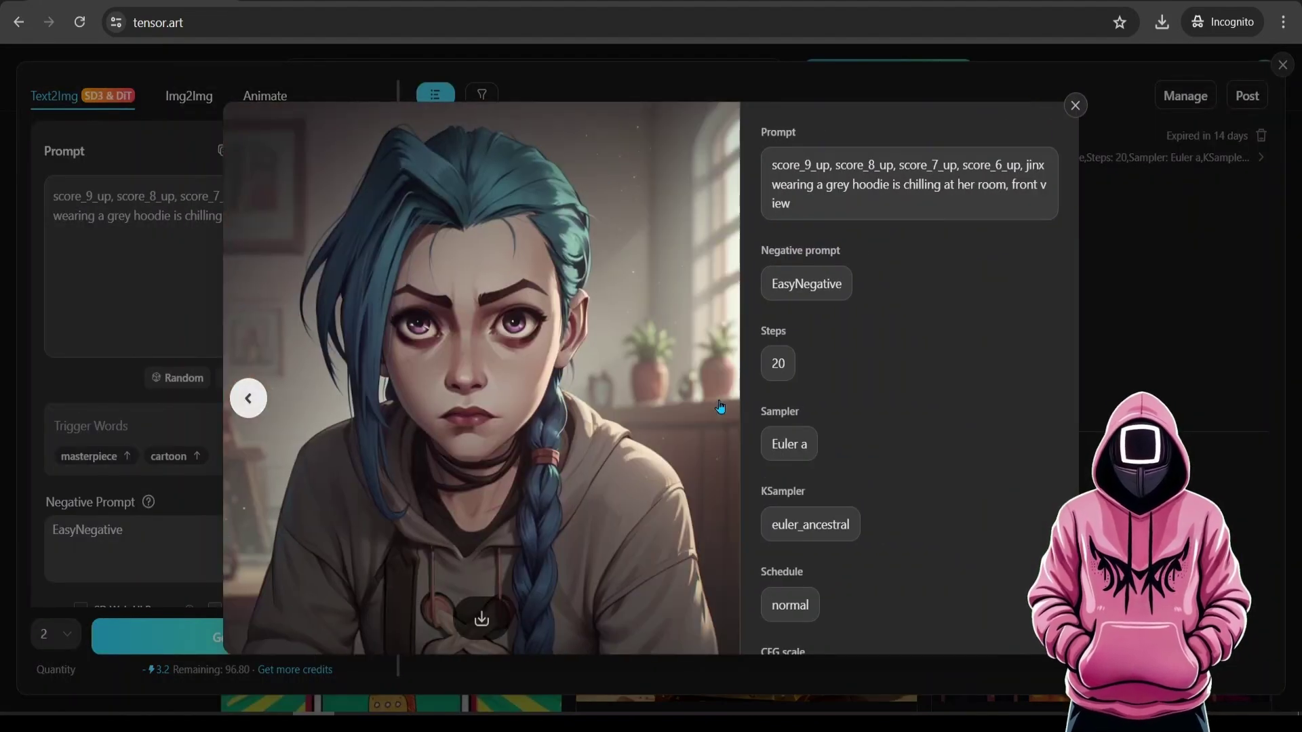
{"action": "key", "text": "Escape"}
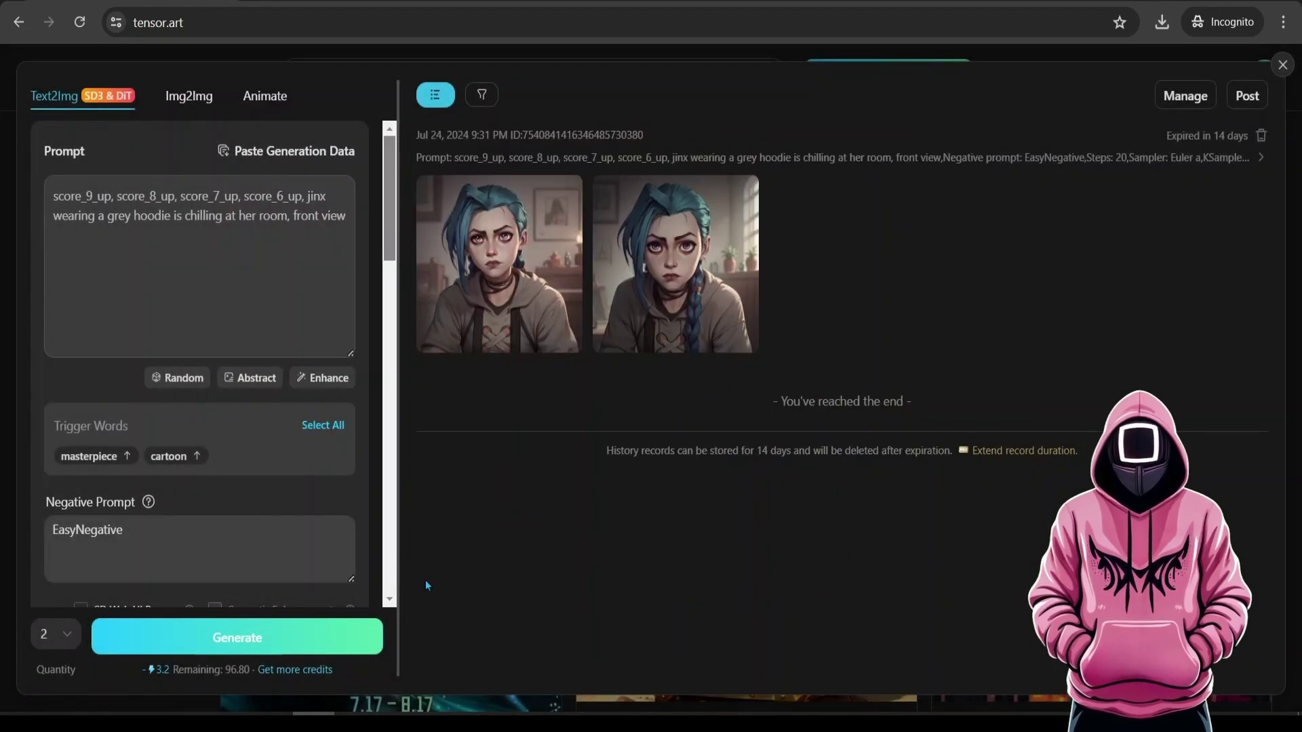
{"action": "left_click_drag", "start_coordinate": [307, 196], "coordinate": [371, 289]}
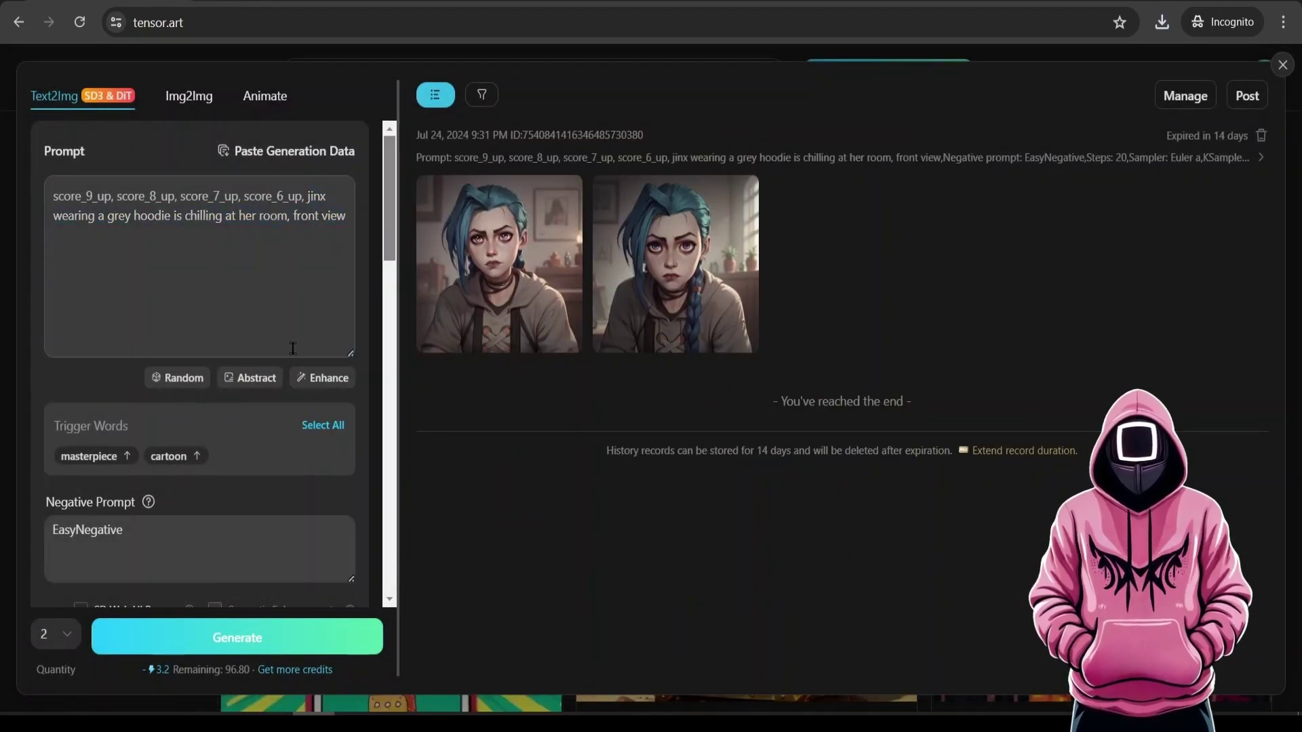
Swap the Arcane LoRA for the nami strong LoRA found by searching 'nami'.
{"action": "scroll", "coordinate": [230, 380], "scroll_direction": "down", "scroll_amount": 3}
{"action": "scroll", "coordinate": [236, 385], "scroll_direction": "down", "scroll_amount": 4}
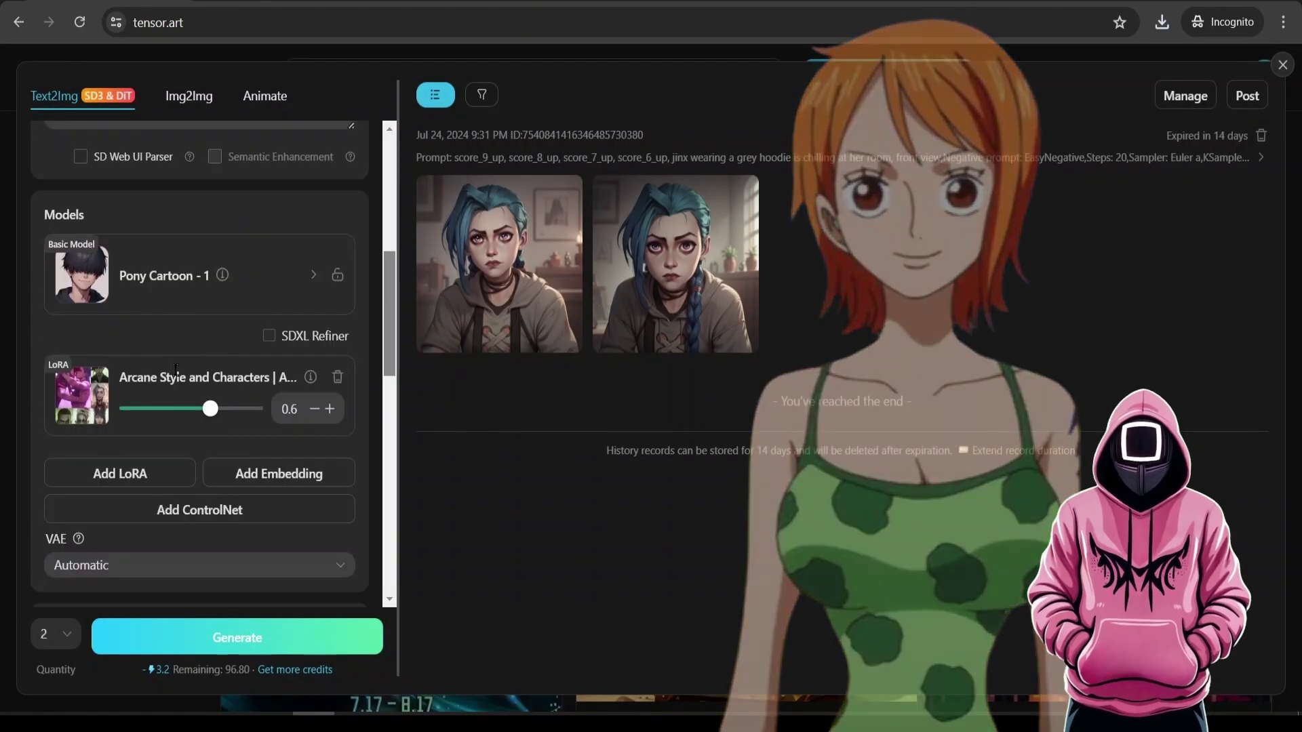
{"action": "left_click", "coordinate": [339, 377]}
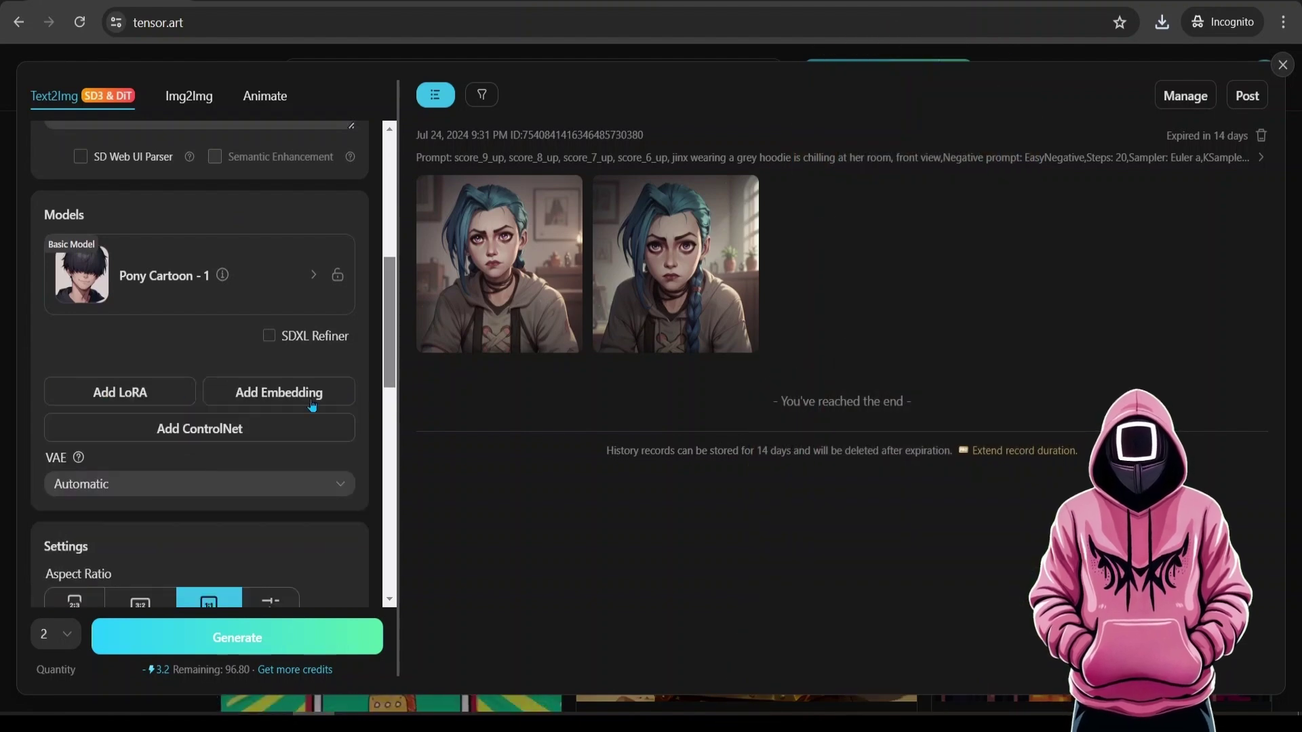
{"action": "left_click", "coordinate": [129, 390]}
{"action": "type", "text": "nami"}
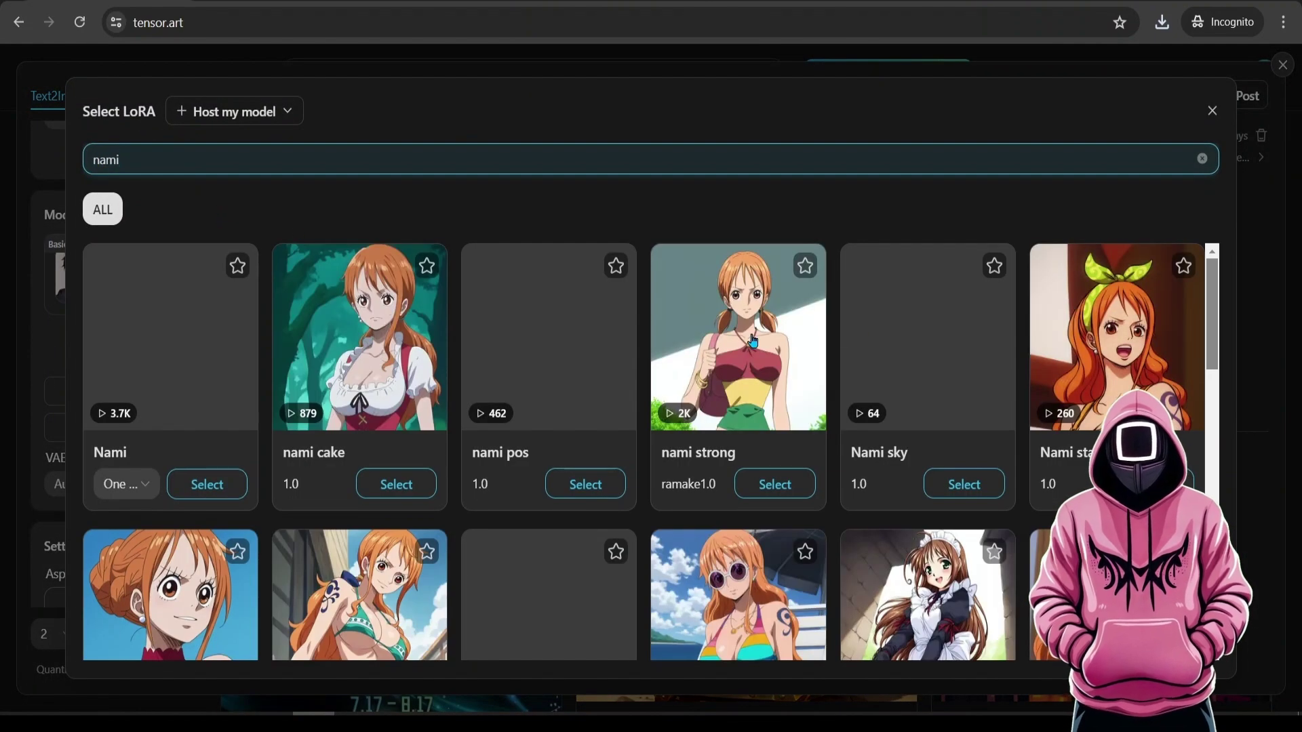
{"action": "left_click", "coordinate": [752, 340]}
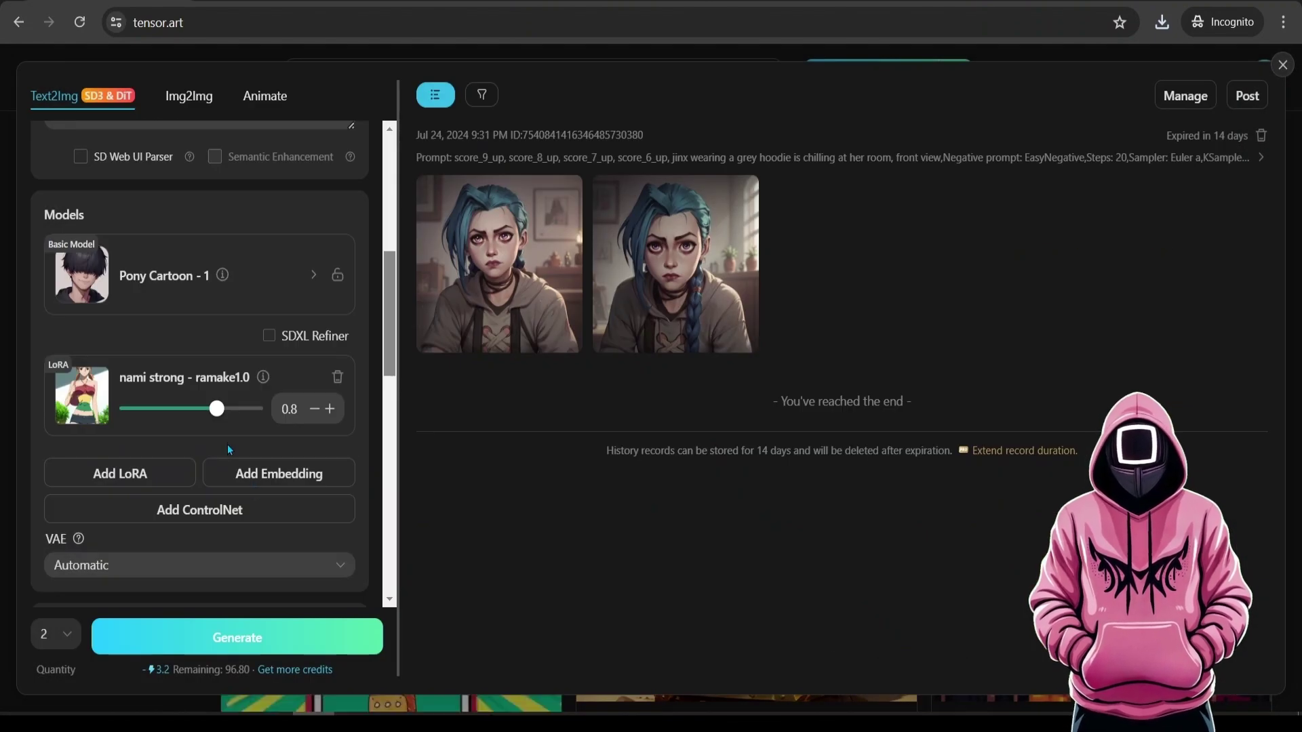
{"action": "scroll", "coordinate": [224, 437], "scroll_direction": "up", "scroll_amount": 3}
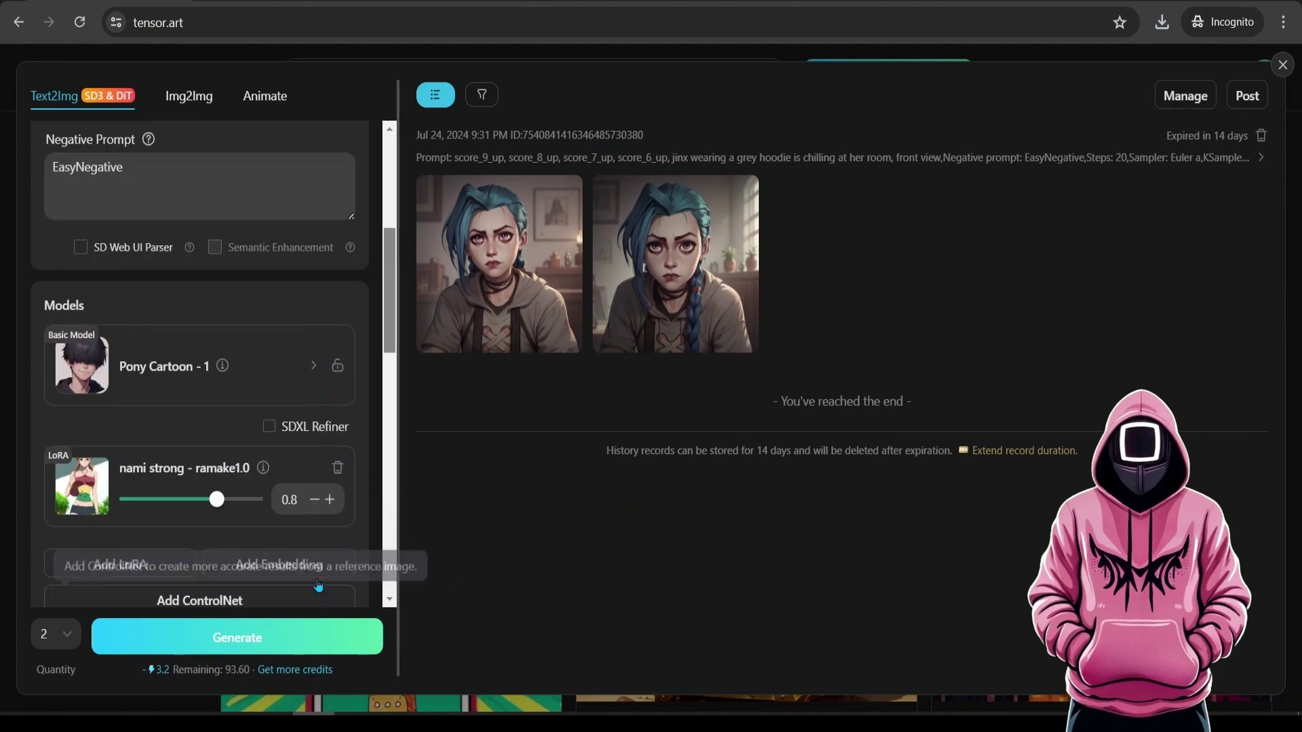
{"action": "left_click", "coordinate": [301, 507]}
{"action": "scroll", "coordinate": [286, 509], "scroll_direction": "up", "scroll_amount": 5}
Prompt 'nami wearing a black leather jacket is chilling at a bar, front view', generate, and view both results.
{"action": "left_click", "coordinate": [335, 221]}
{"action": "type", "text": "n"}
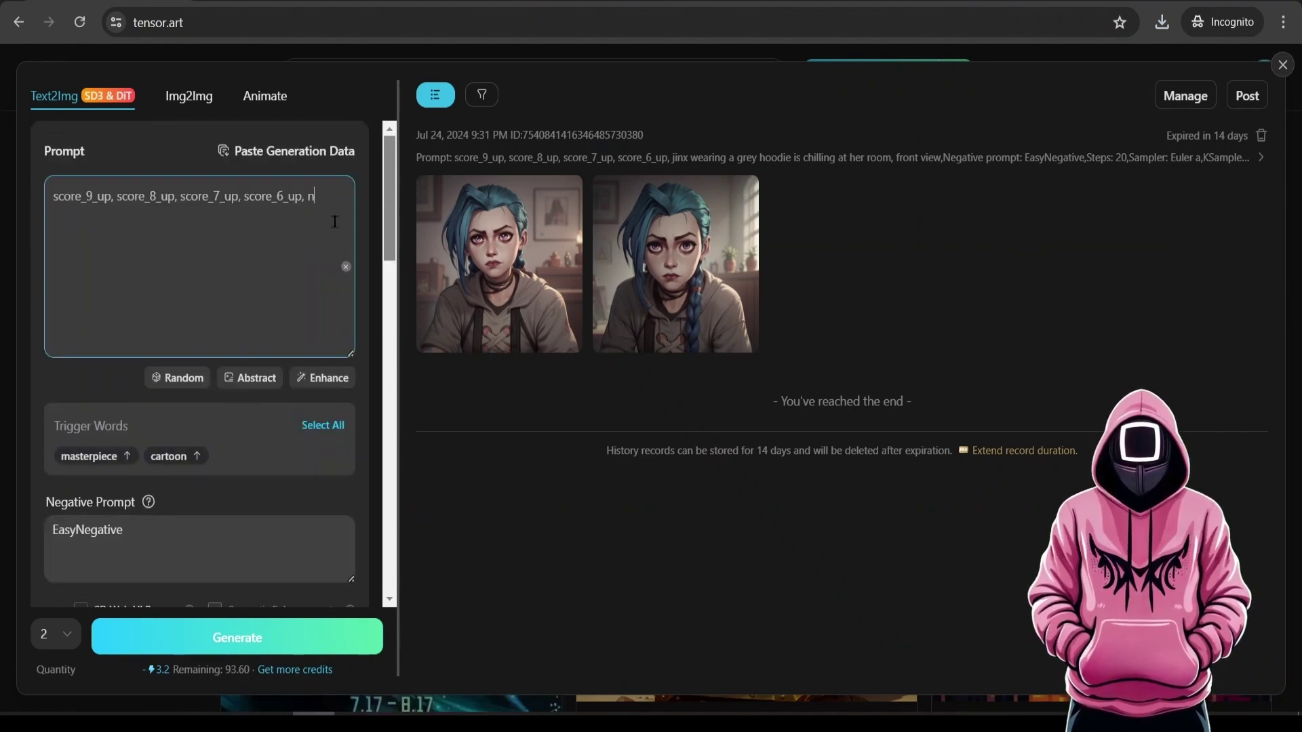
{"action": "type", "text": "ami wearing a black leather jacket is chilli"}
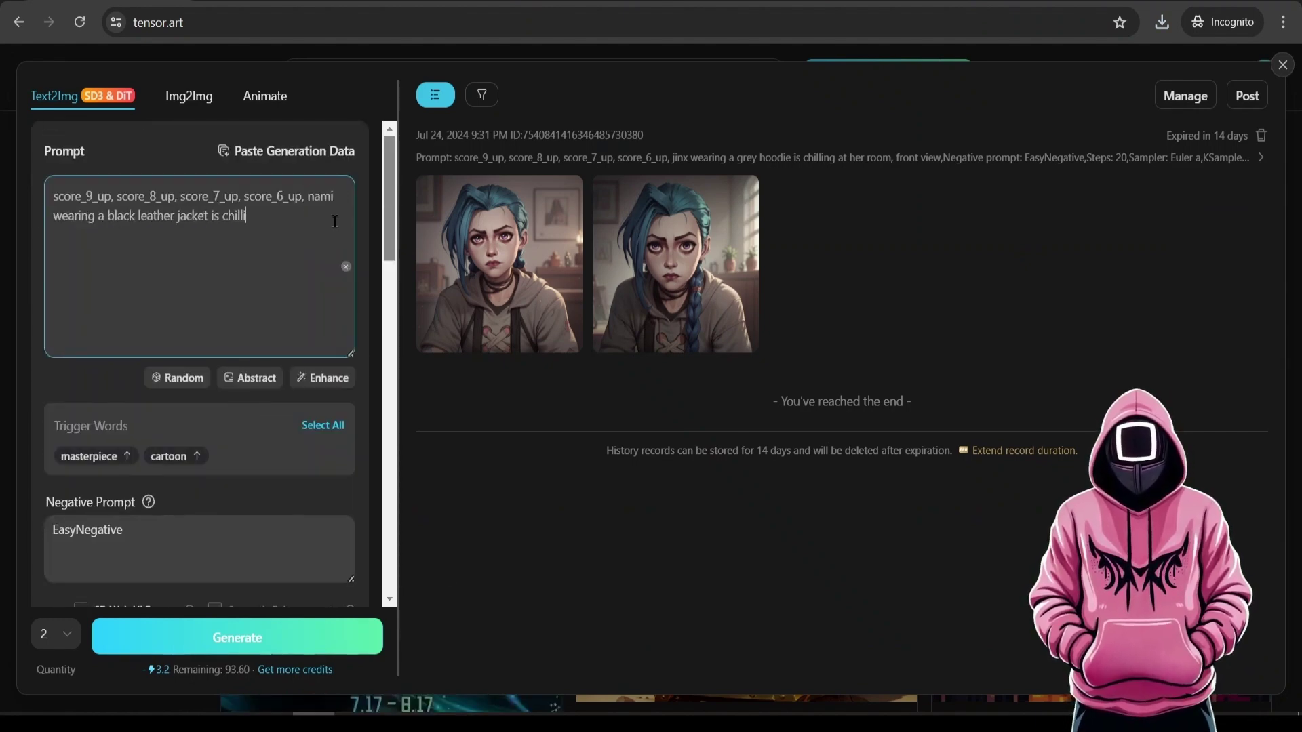
{"action": "type", "text": "ng at a bar, front view"}
{"action": "left_click", "coordinate": [293, 644]}
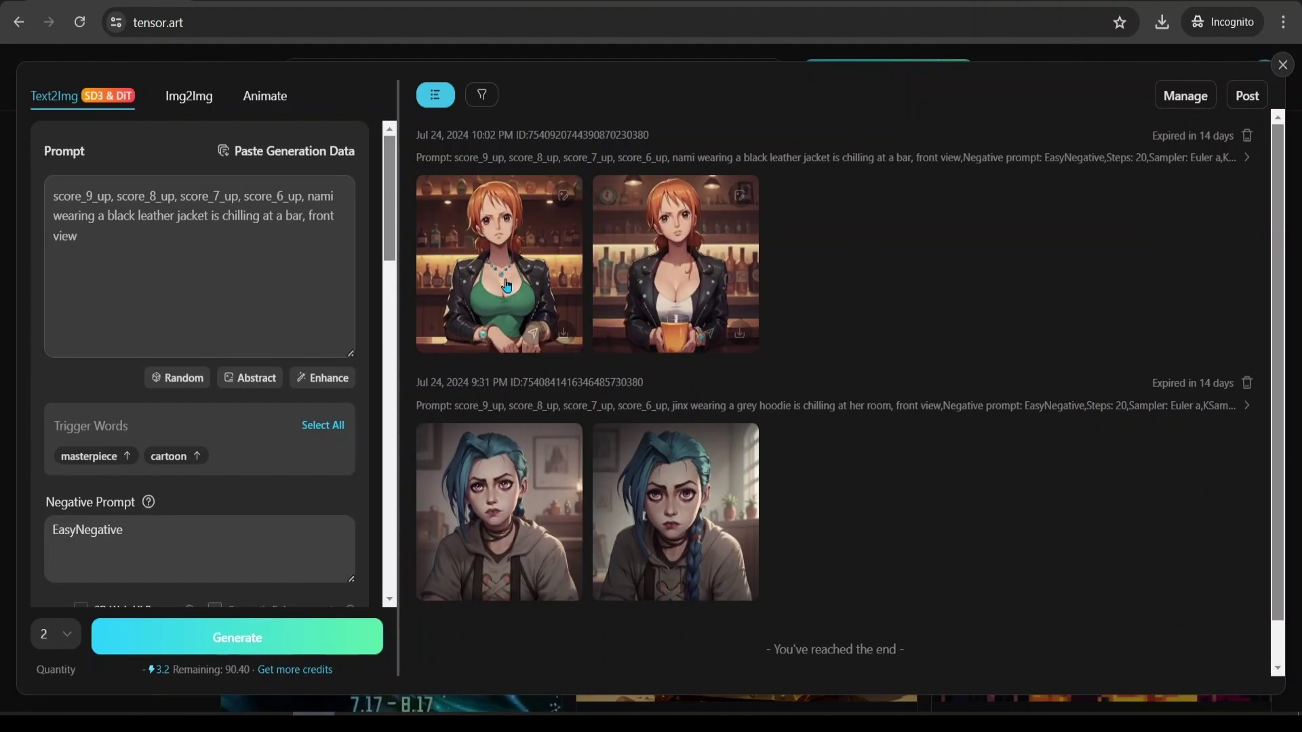
{"action": "left_click", "coordinate": [514, 347]}
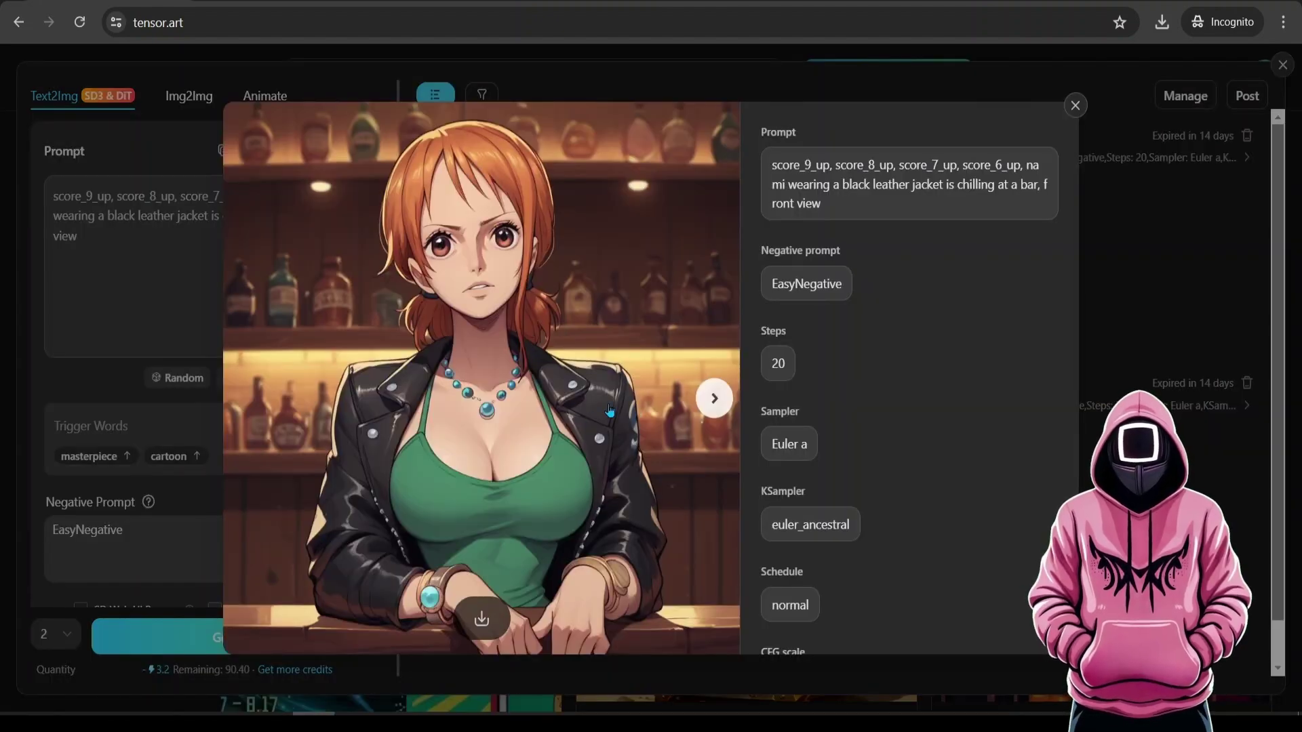
{"action": "left_click", "coordinate": [710, 399]}
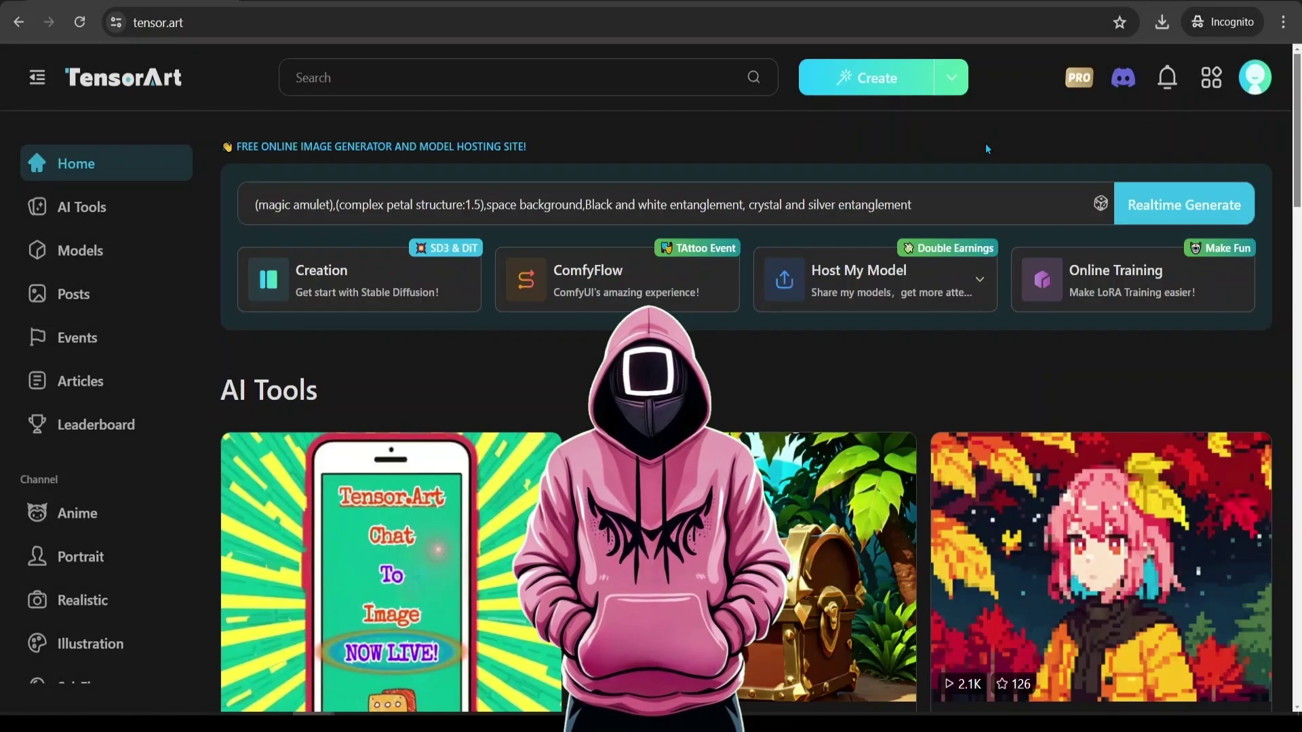
Open the Pro membership plans and prices from the PRO badge.
{"action": "left_click", "coordinate": [1079, 77]}
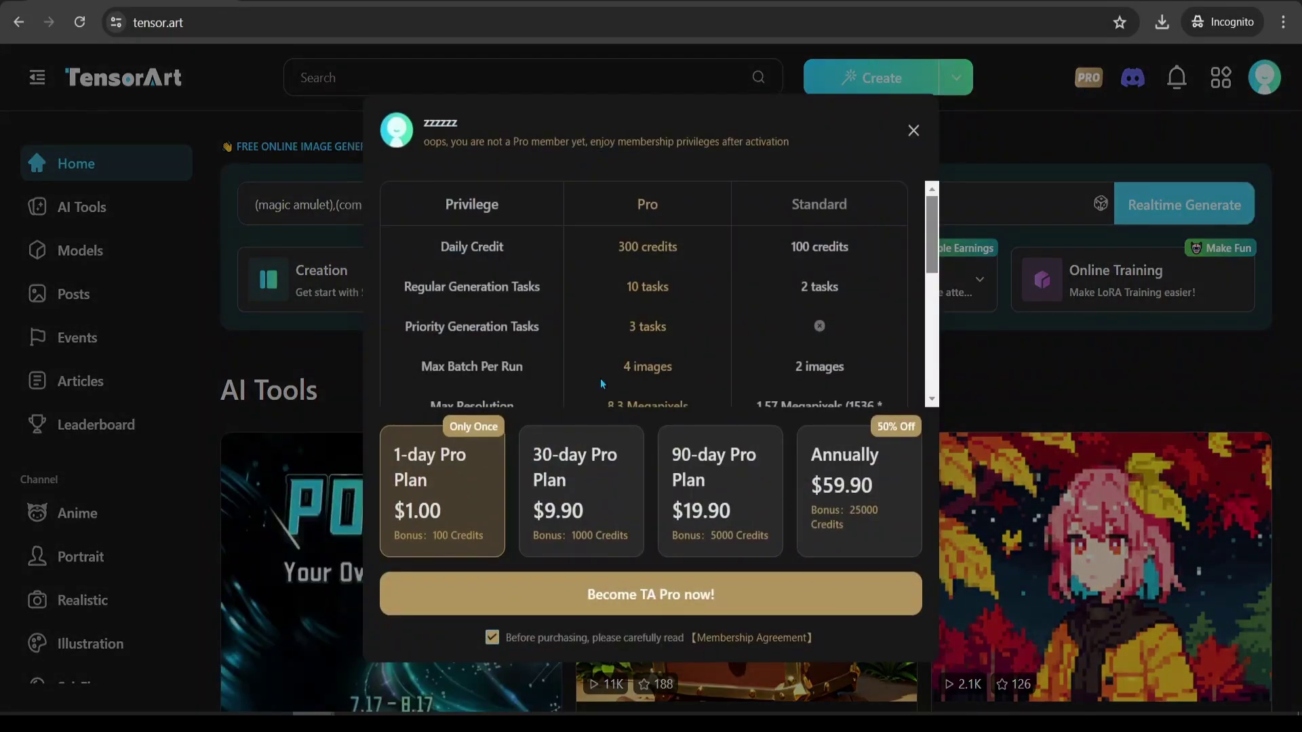